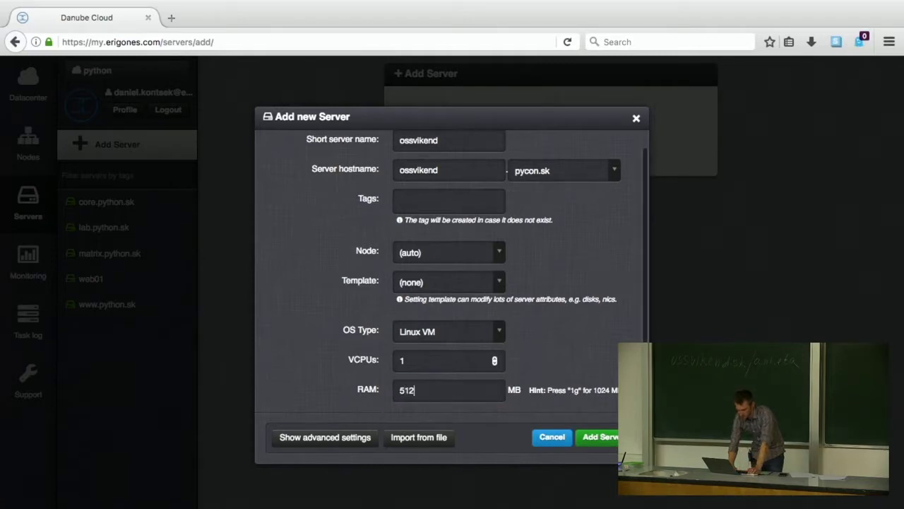
# - Create the ossvikend Linux VM server with 1 VCPU and 512 MB of RAM
pyautogui.click(604, 438)
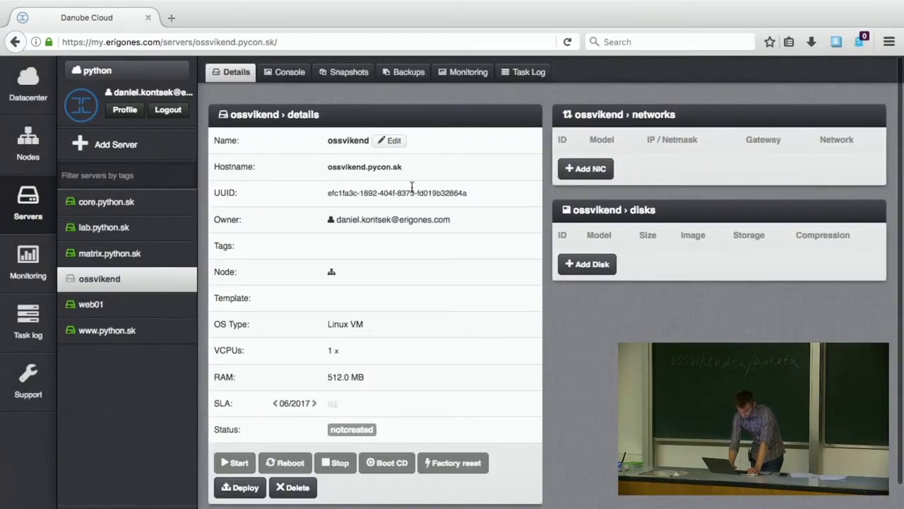
# - Review the ossvikend server's advanced settings, including CPU shares, IO priority, storage, monitoring fields and metadata, and submit the form without changing values
pyautogui.click(393, 141)
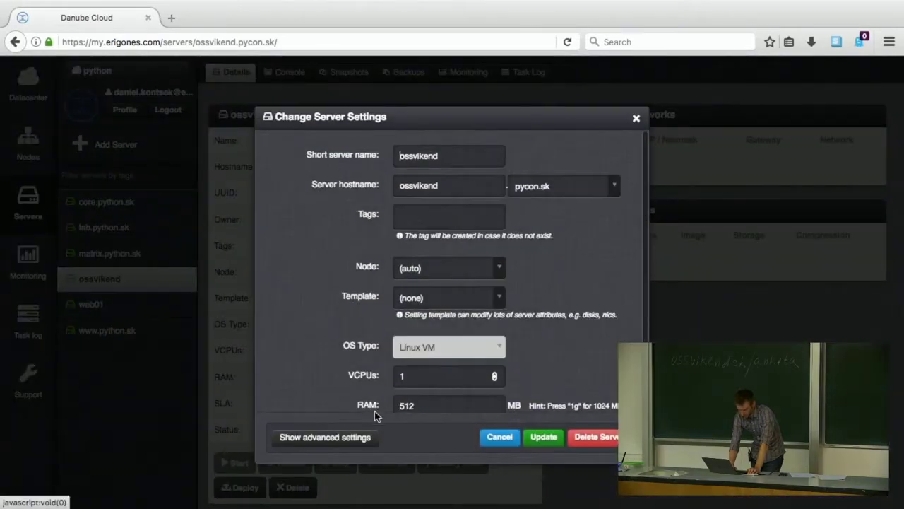
pyautogui.click(357, 432)
pyautogui.scroll(-3, 443, 302)
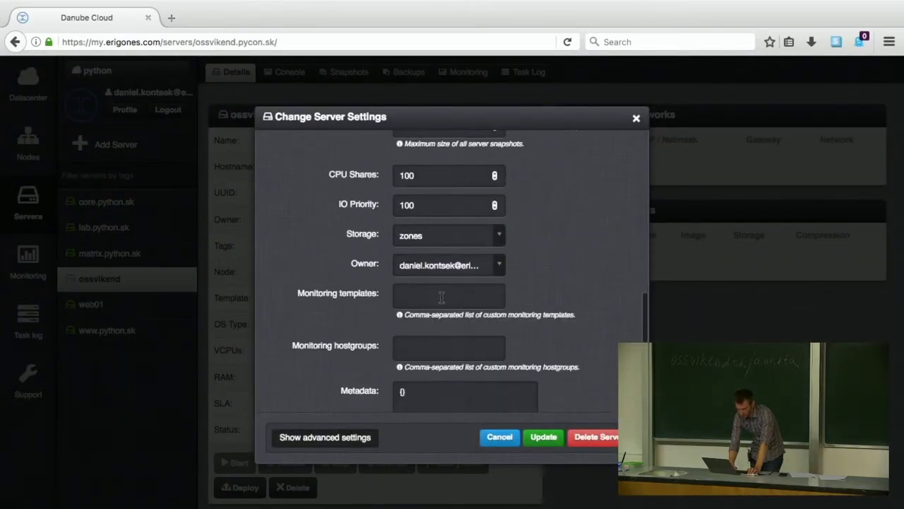
pyautogui.click(431, 177)
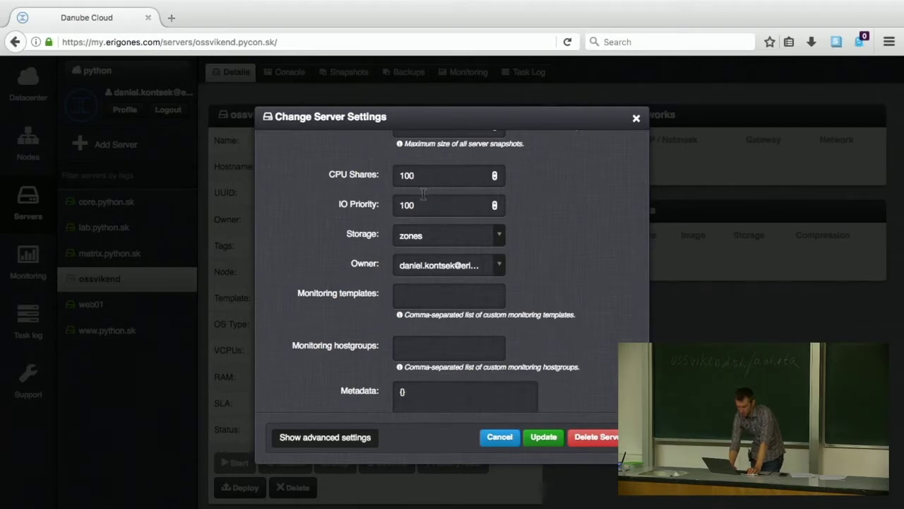
pyautogui.click(421, 204)
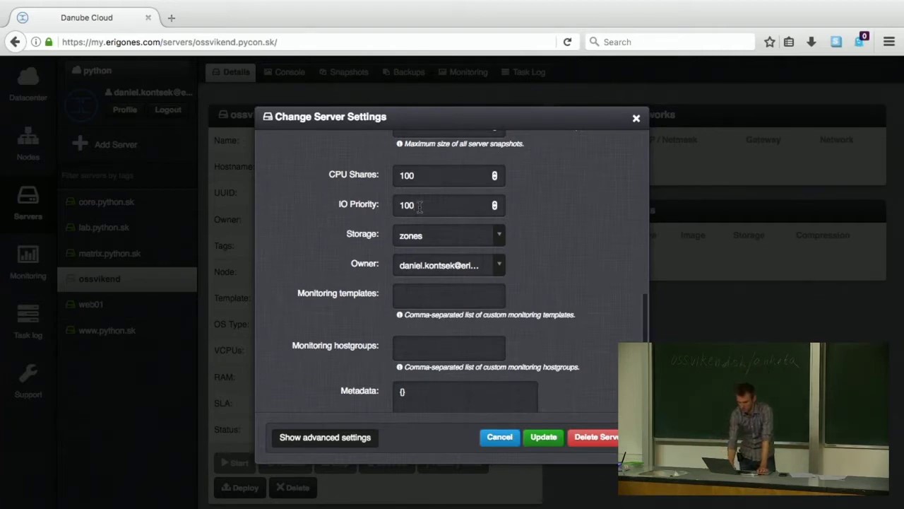
pyautogui.scroll(-2, 419, 205)
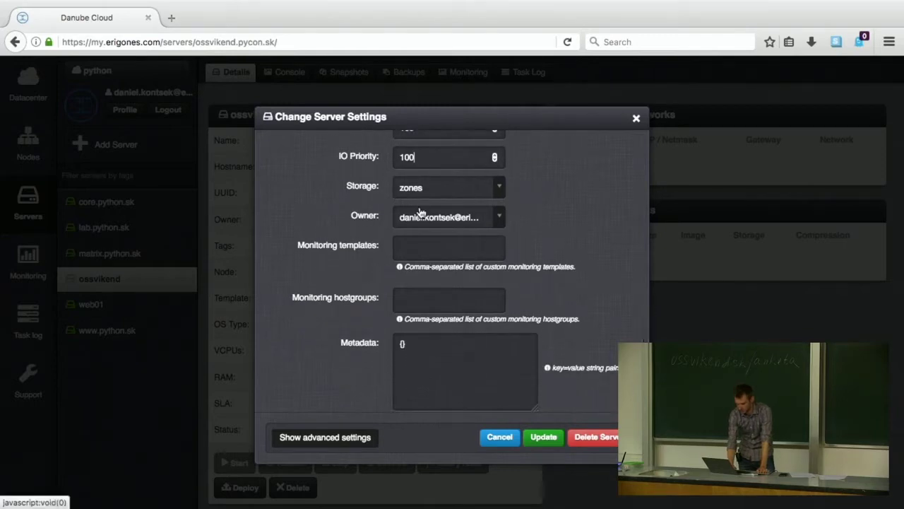
pyautogui.scroll(1, 419, 212)
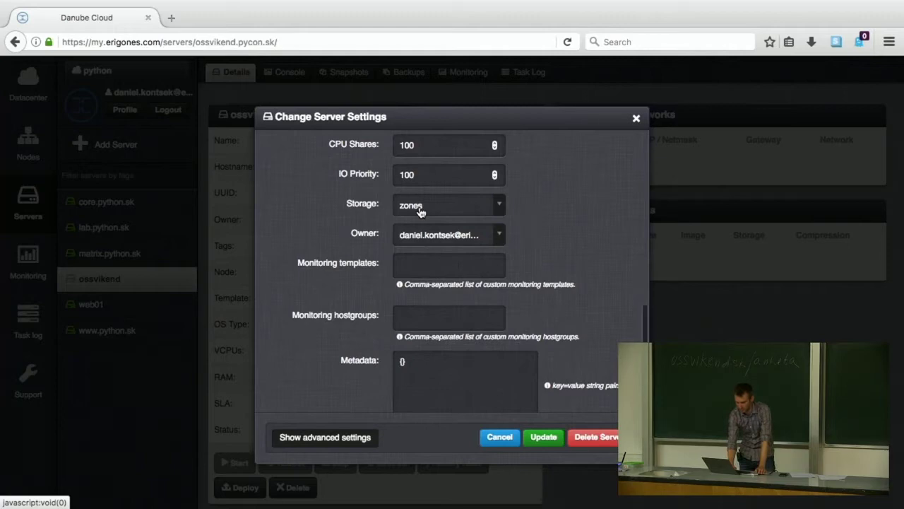
pyautogui.scroll(-1, 419, 212)
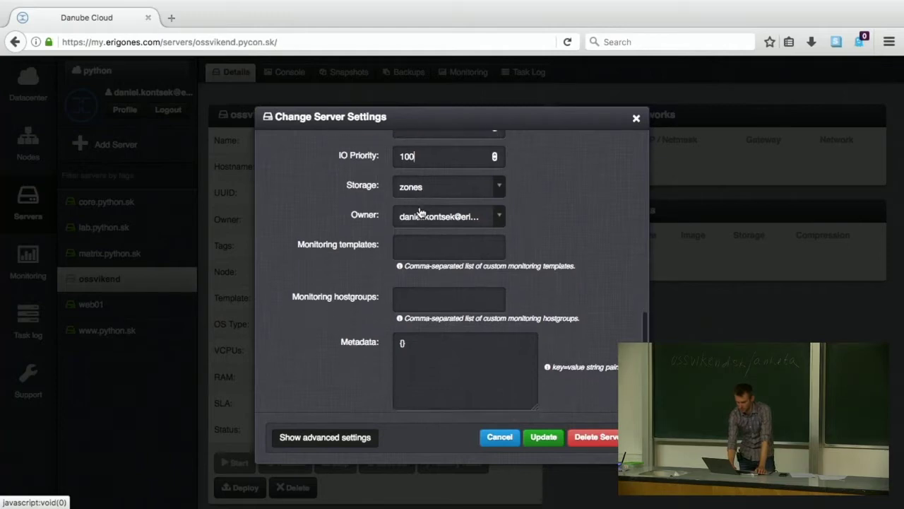
pyautogui.click(439, 348)
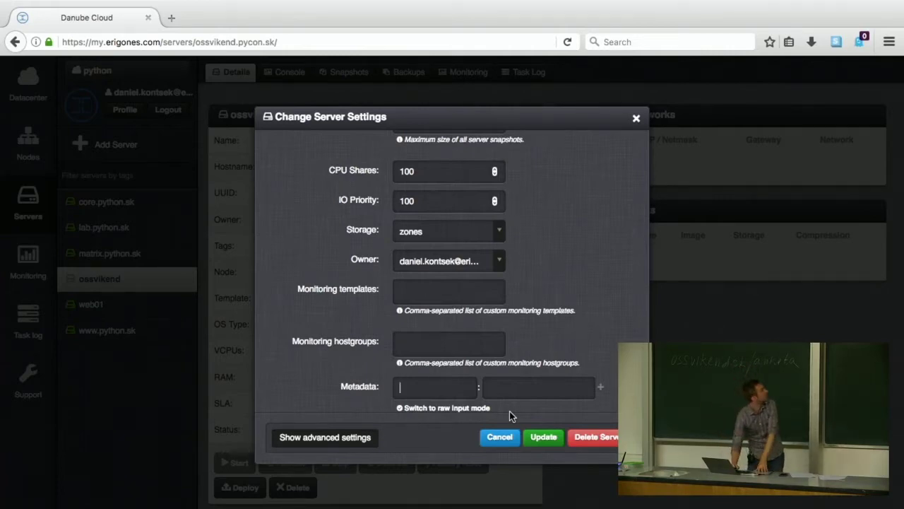
pyautogui.click(550, 437)
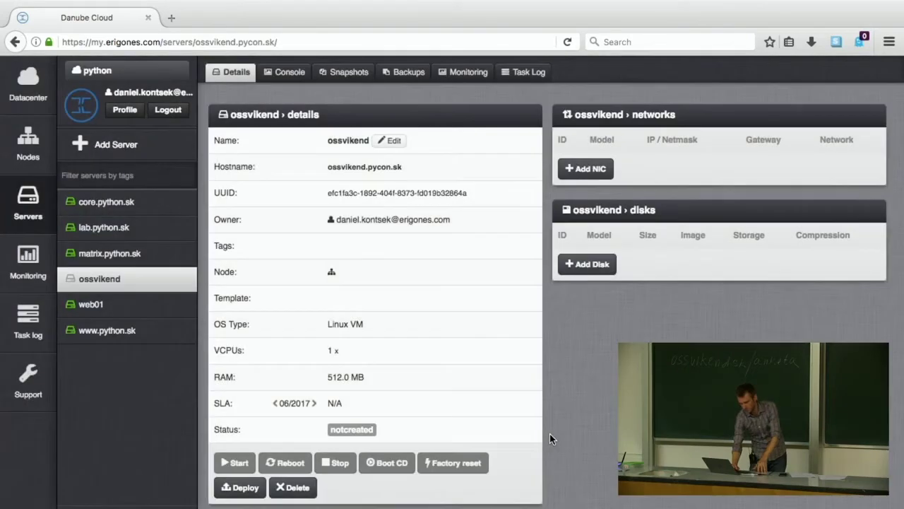
# - Add a virtio network interface on the python-public network with automatic IP allocation, DNS record creation and all spoofing options disabled
pyautogui.click(581, 172)
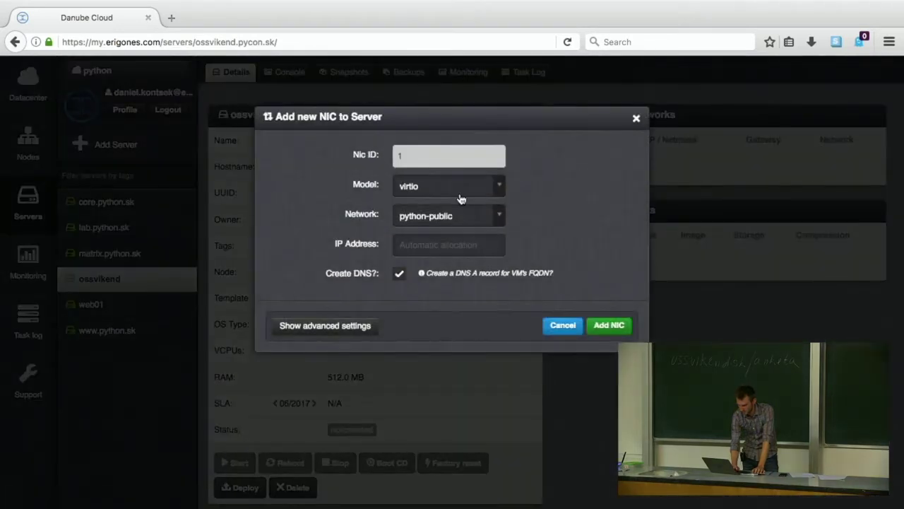
pyautogui.click(429, 219)
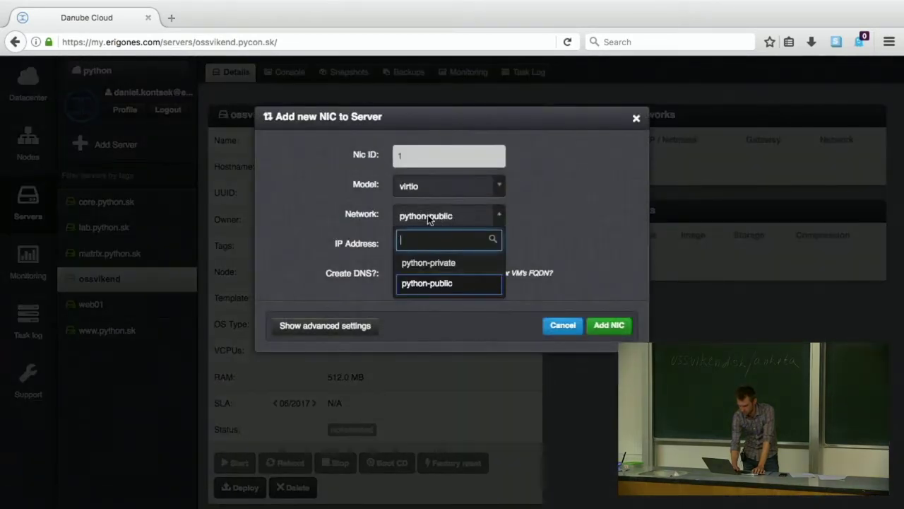
pyautogui.click(428, 219)
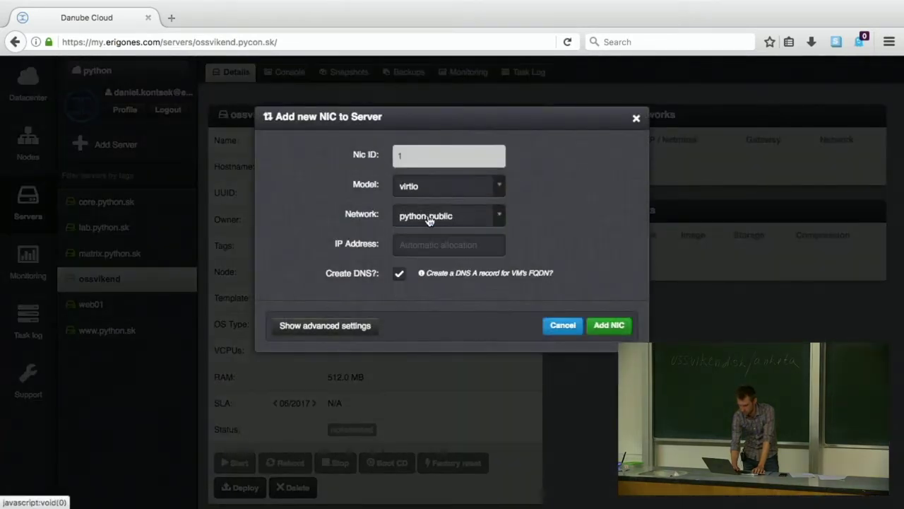
pyautogui.click(328, 326)
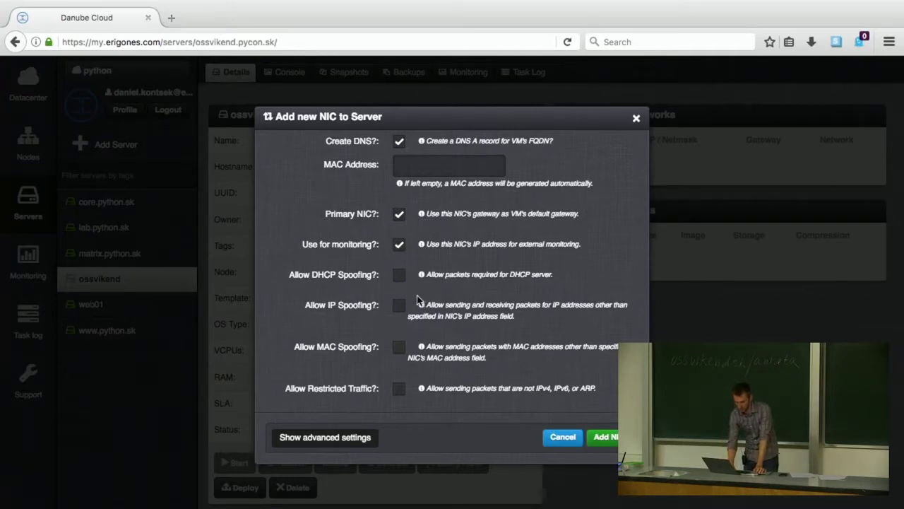
pyautogui.click(400, 277)
pyautogui.click(396, 312)
pyautogui.click(397, 312)
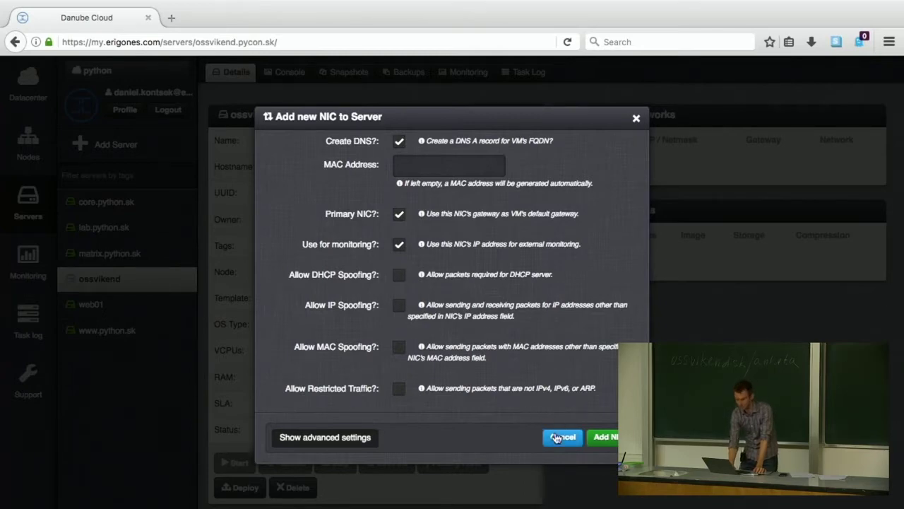
pyautogui.click(611, 438)
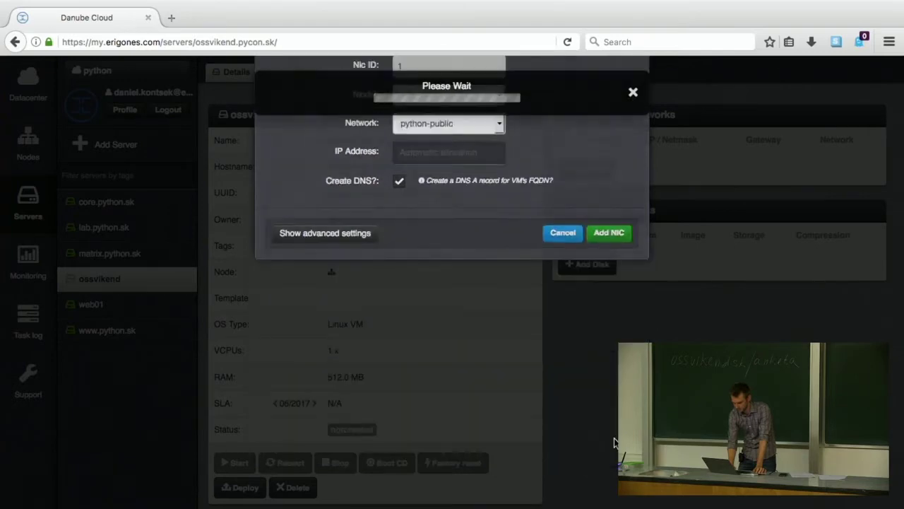
# - Add a bootable 10240 MB virtio disk from the centos-7-20170303 image to ossvikend and deploy the server
pyautogui.click(585, 304)
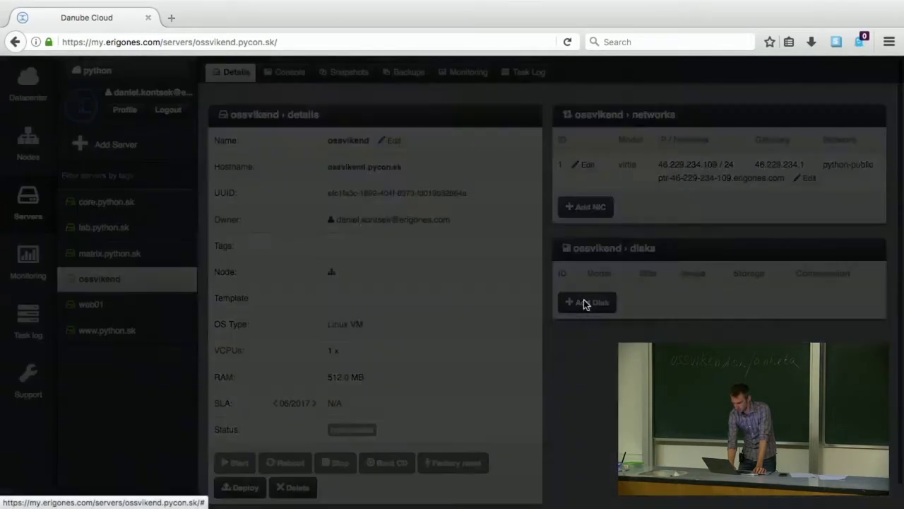
pyautogui.click(466, 219)
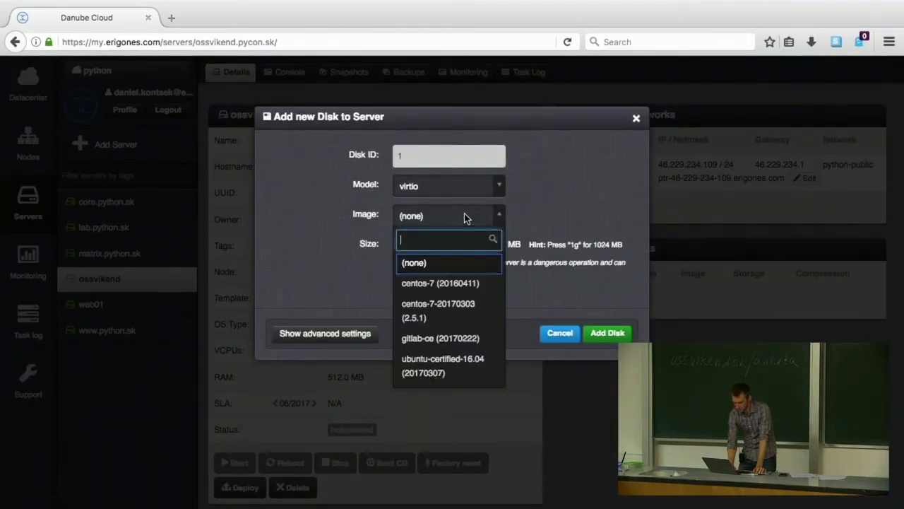
pyautogui.click(452, 309)
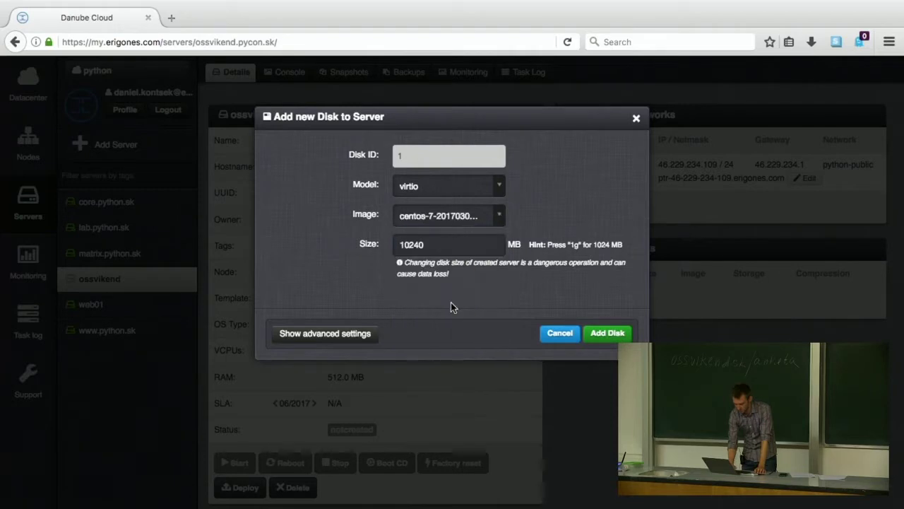
pyautogui.click(341, 343)
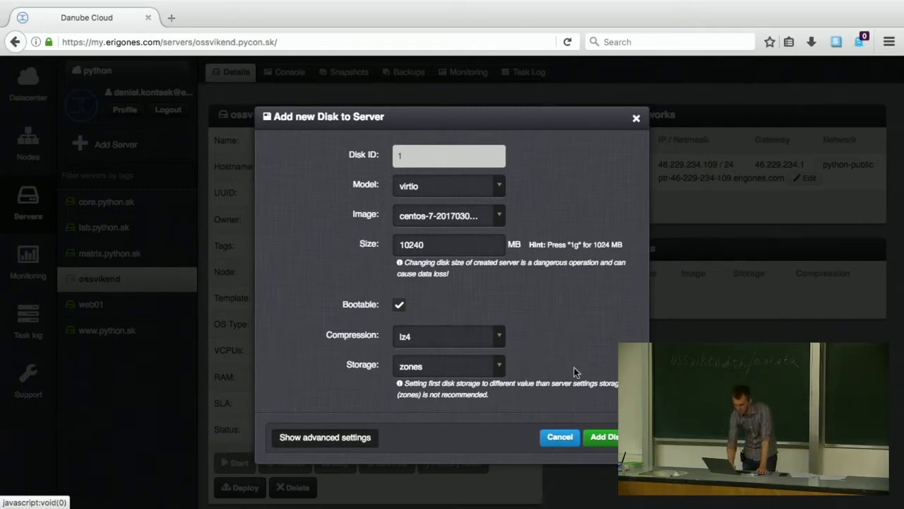
pyautogui.click(607, 430)
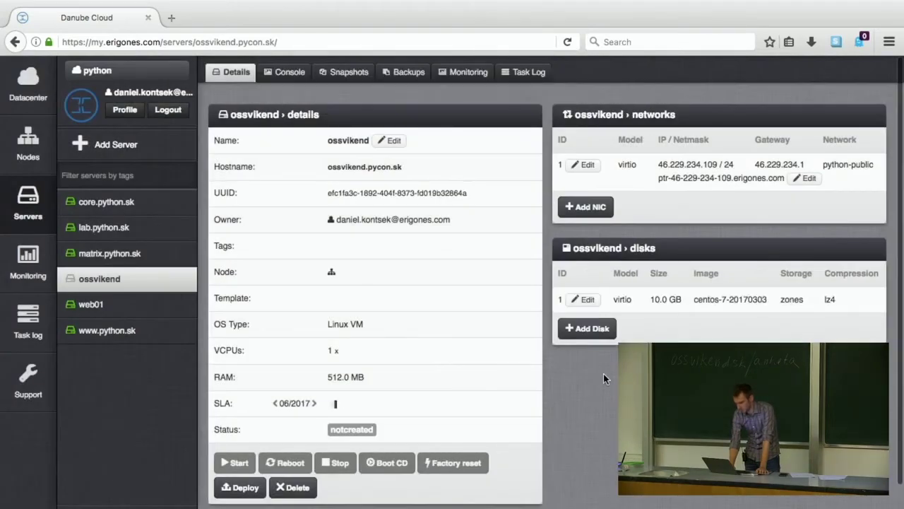
pyautogui.click(239, 490)
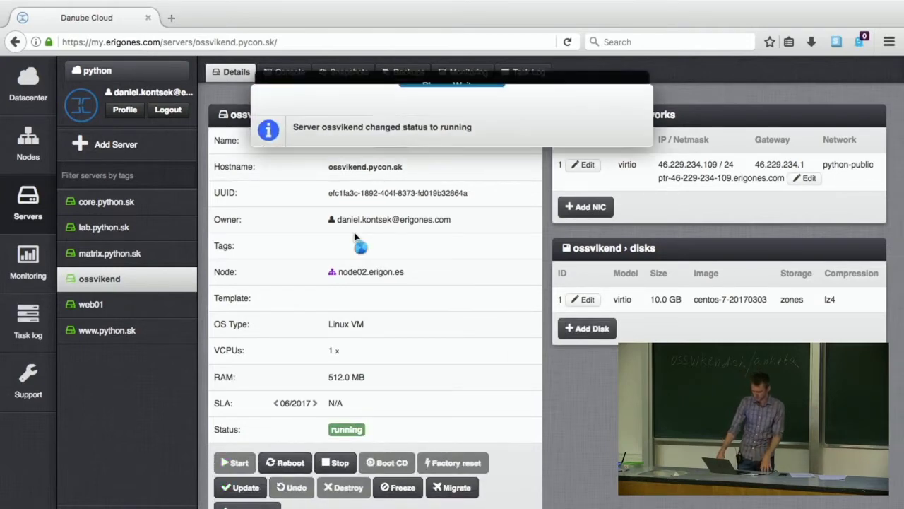
# - Switch to the terminal and ping ossvikend.pycon.sk from a new tab
pyautogui.moveTo(408, 170); pyautogui.dragTo(326, 174)
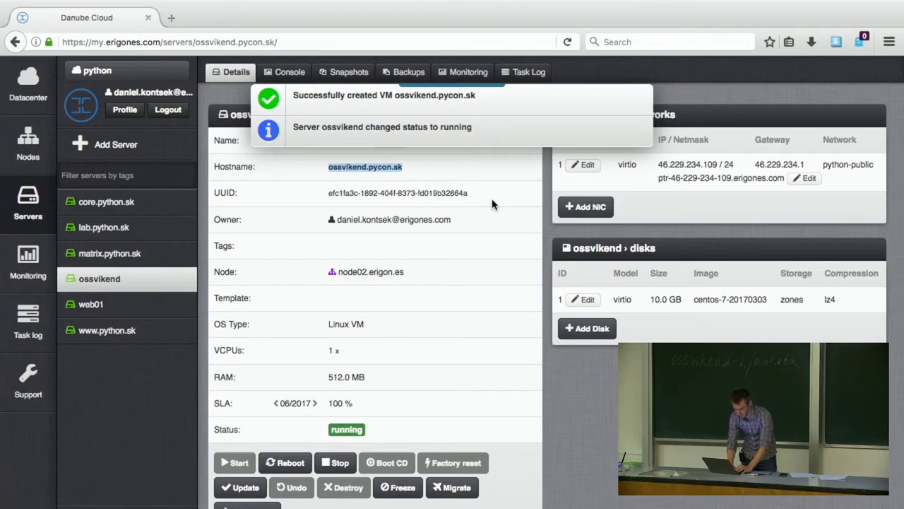
pyautogui.press('super+Tab')
pyautogui.press('super+t')
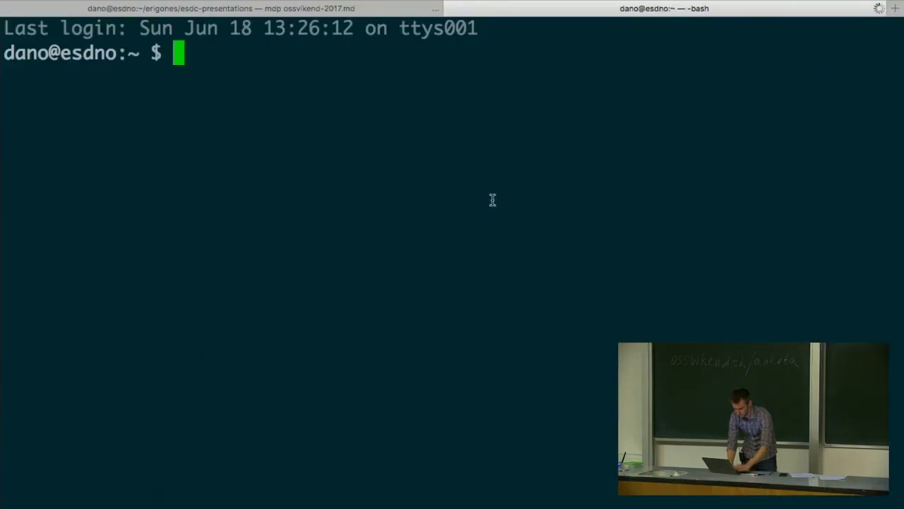
pyautogui.write('ping ossvikend.pycon.sk')
pyautogui.press('Return')
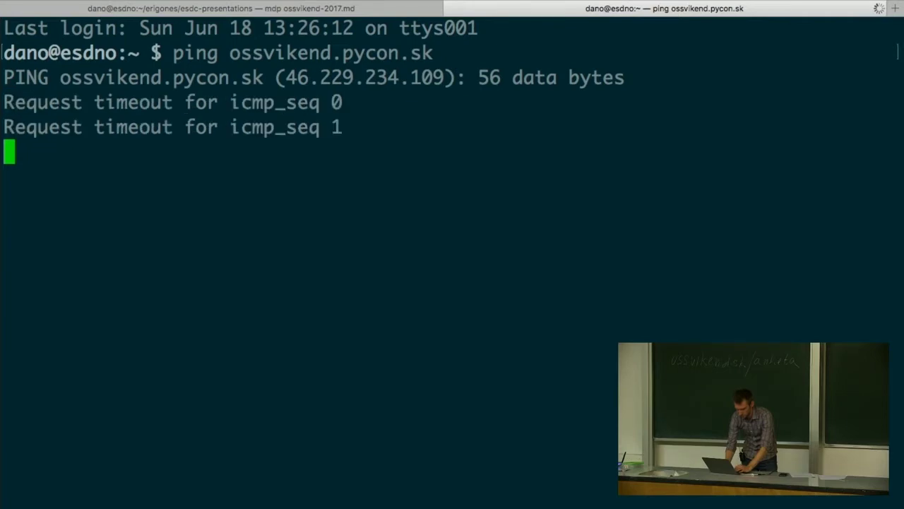
# - Switch back to the browser and examine ossvikend's boot output in its web console, trying the scaling and on-screen keyboard and leaving the console scaled to fit
pyautogui.press('super+Tab')
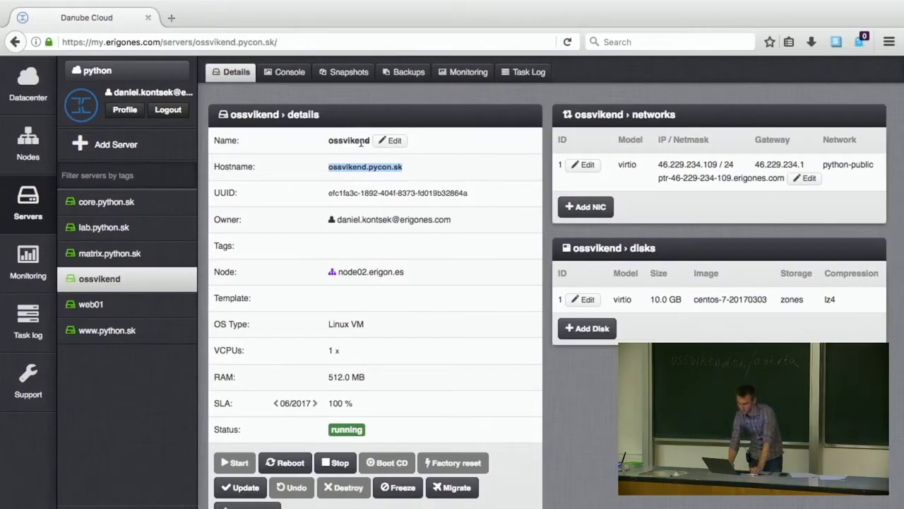
pyautogui.click(284, 71)
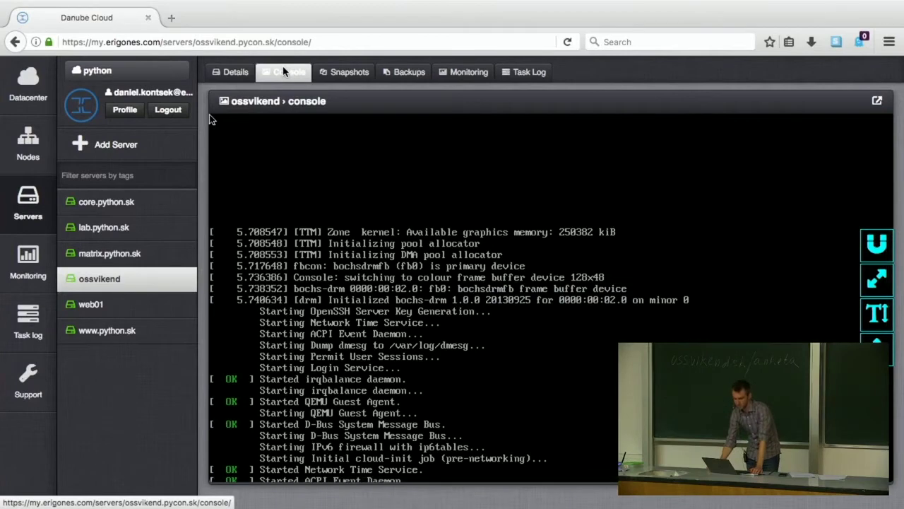
pyautogui.click(875, 277)
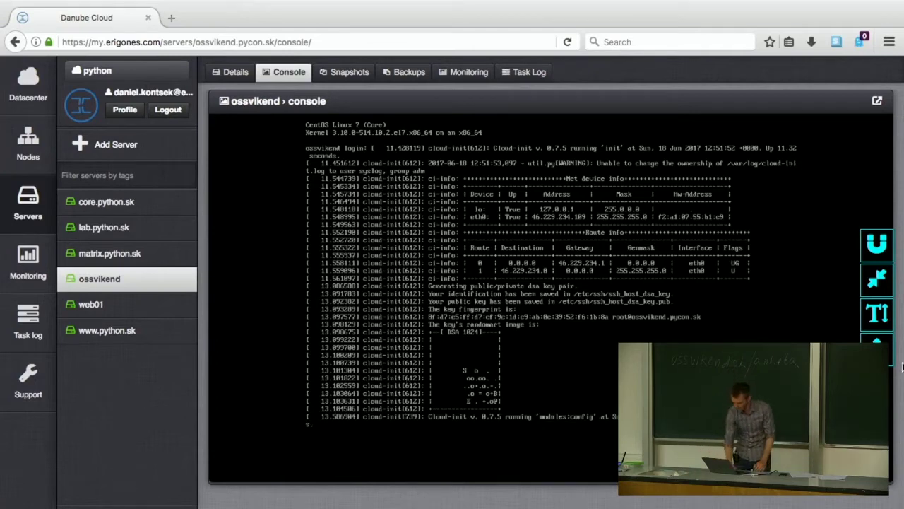
pyautogui.click(876, 313)
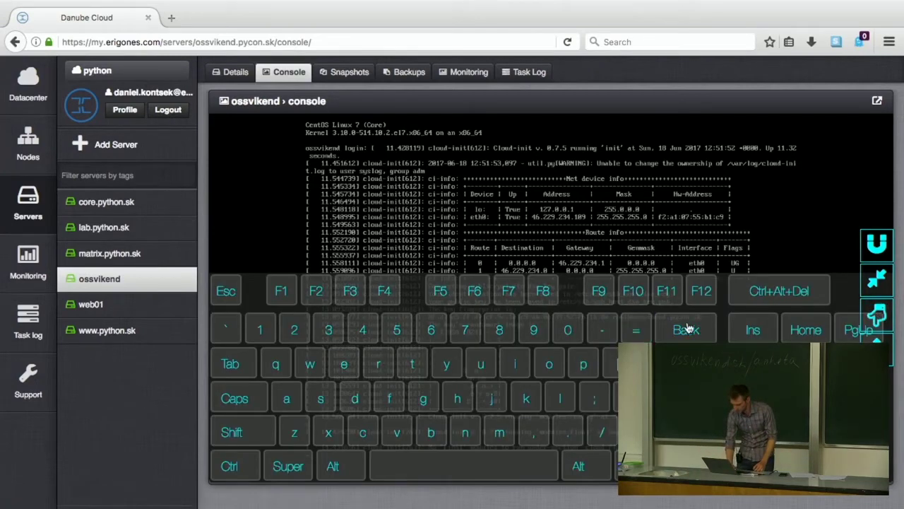
pyautogui.click(874, 310)
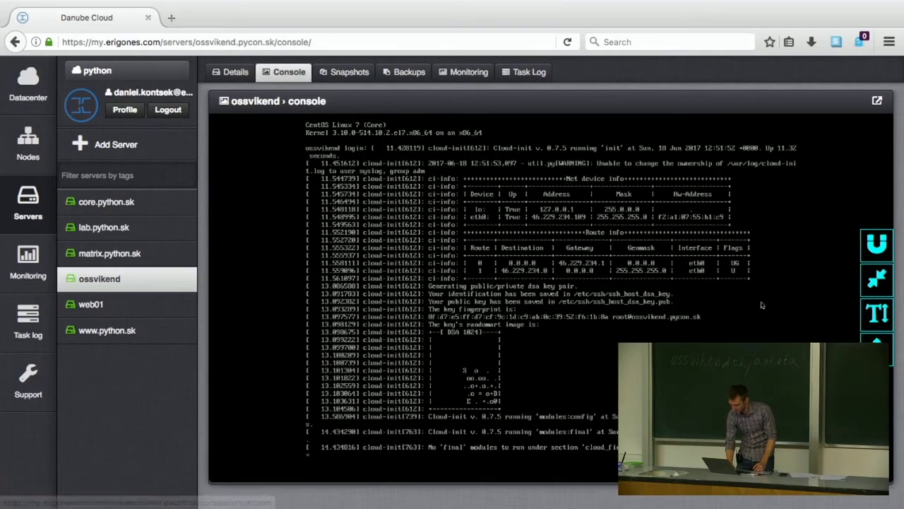
pyautogui.press('Return')
pyautogui.click(877, 279)
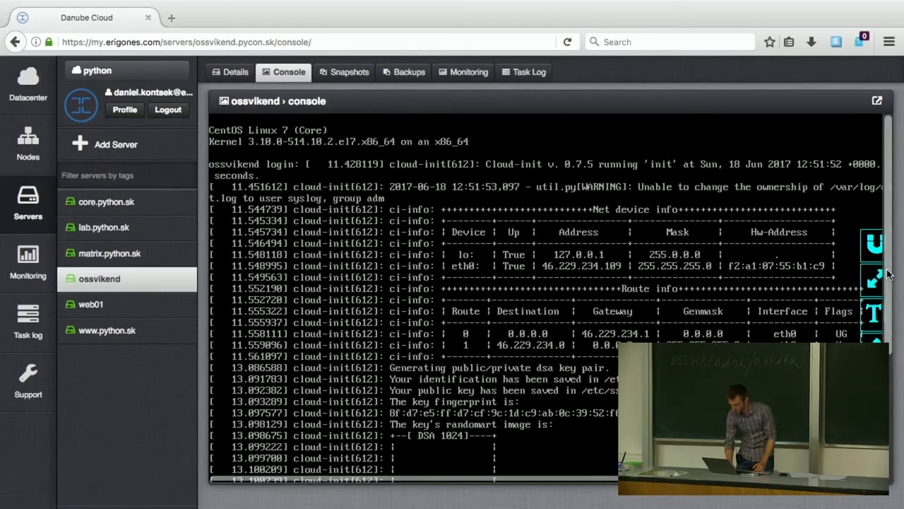
pyautogui.scroll(-1, 871, 262)
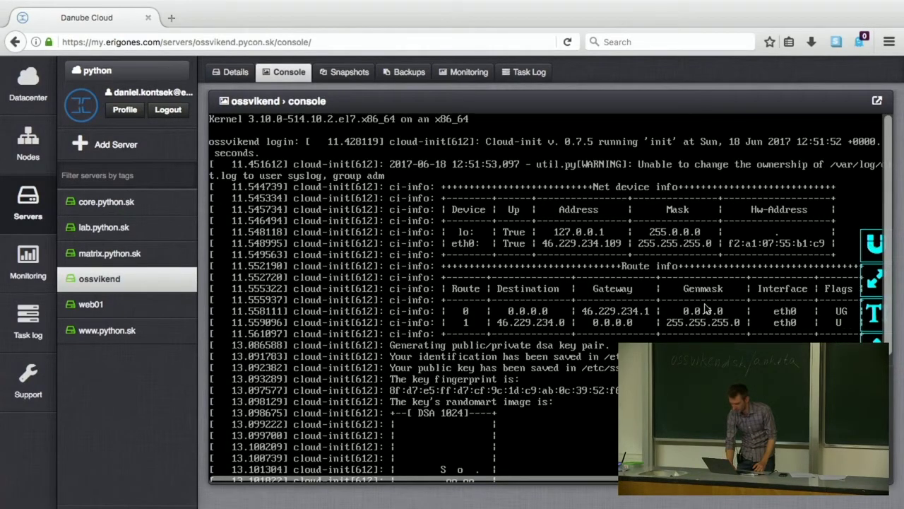
pyautogui.click(874, 279)
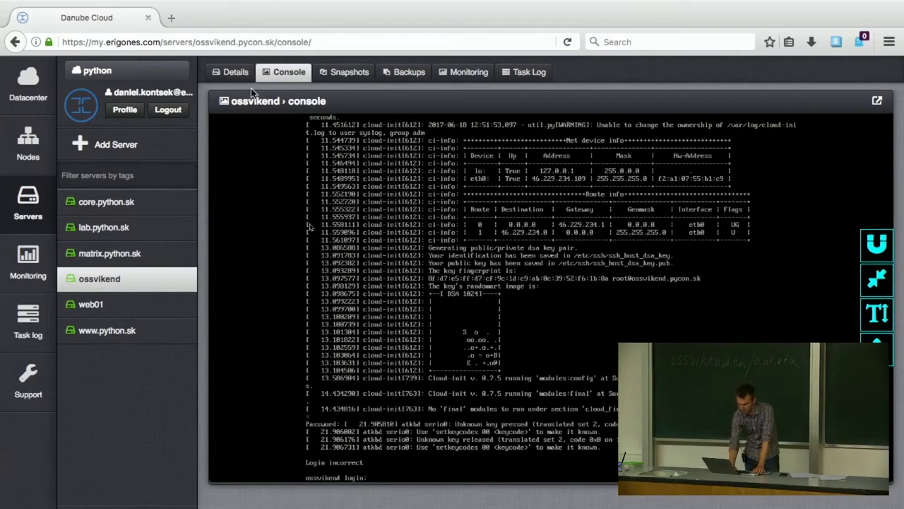
# - Switch to the terminal, stop the ping, and connect over SSH as root to ossvikend.pycon.sk, accepting its host key
pyautogui.press('super+Tab')
pyautogui.hotkey('ctrl', 'c')
pyautogui.write('ssh root@ossvikend.pycon.sk')
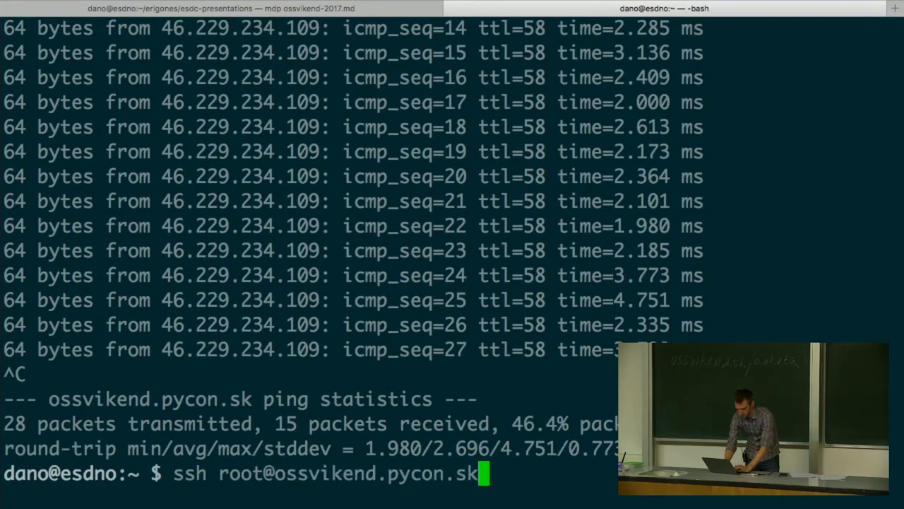
pyautogui.press('Return')
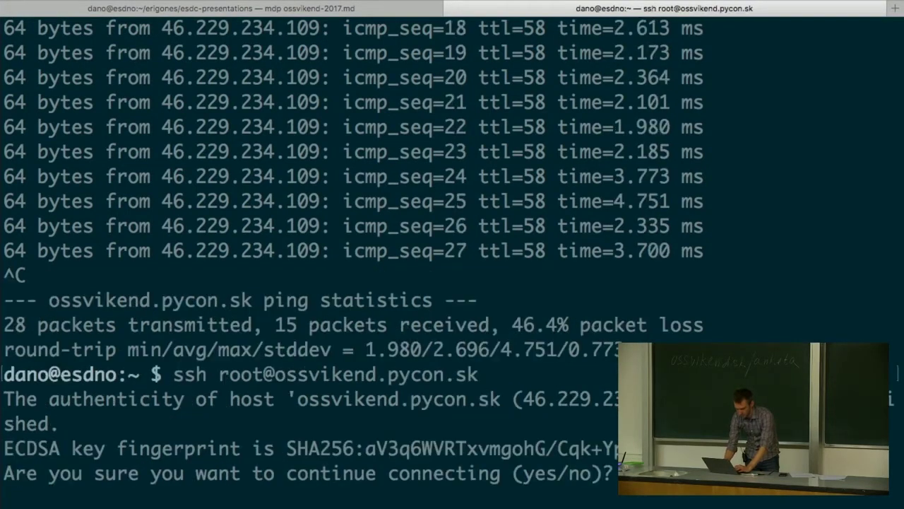
pyautogui.write('yes')
pyautogui.press('Return')
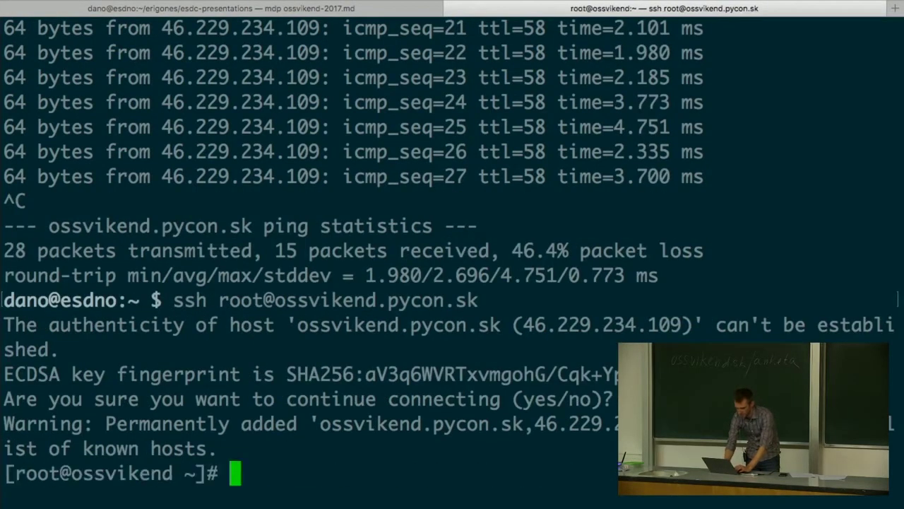
# - Check the uptime of ossvikend in the SSH session
pyautogui.write('uptime')
pyautogui.press('Return')
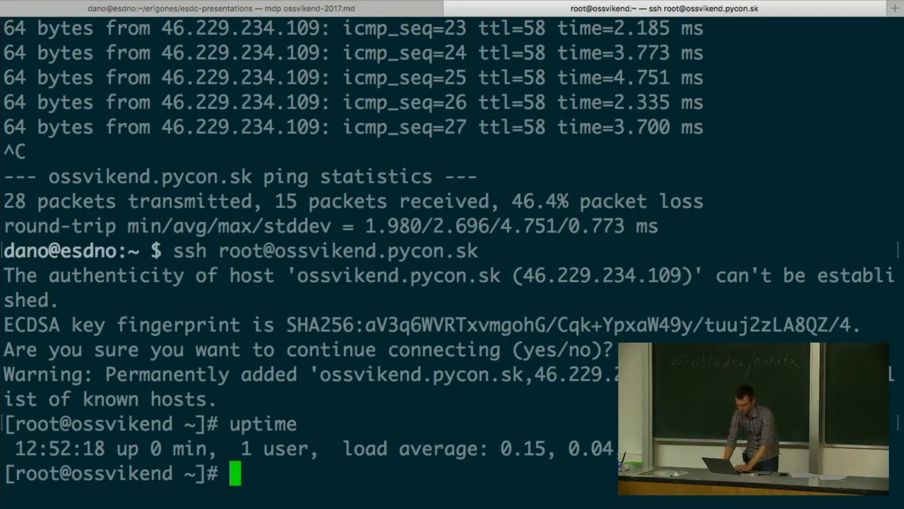
pyautogui.write('d')
# - Switch back to the browser and create a manual snapshot named test of ossvikend's Disk 1
pyautogui.press('super+Tab')
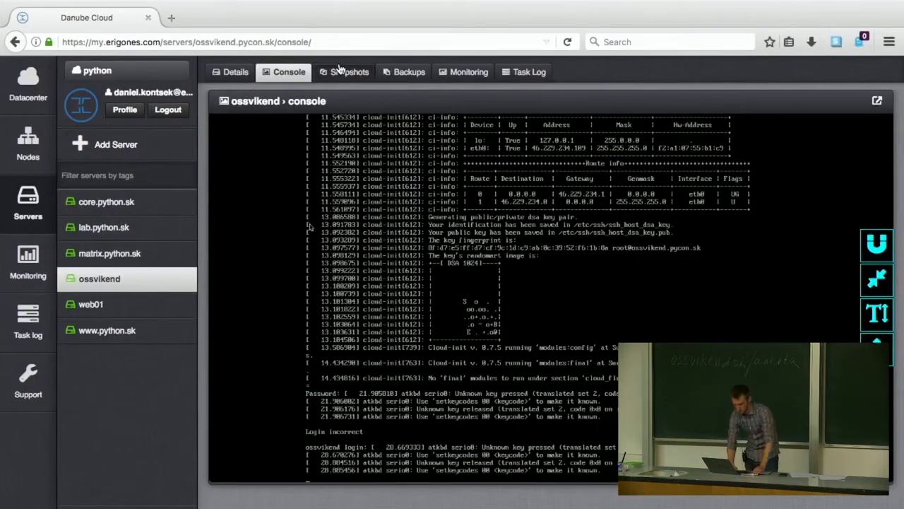
pyautogui.click(342, 72)
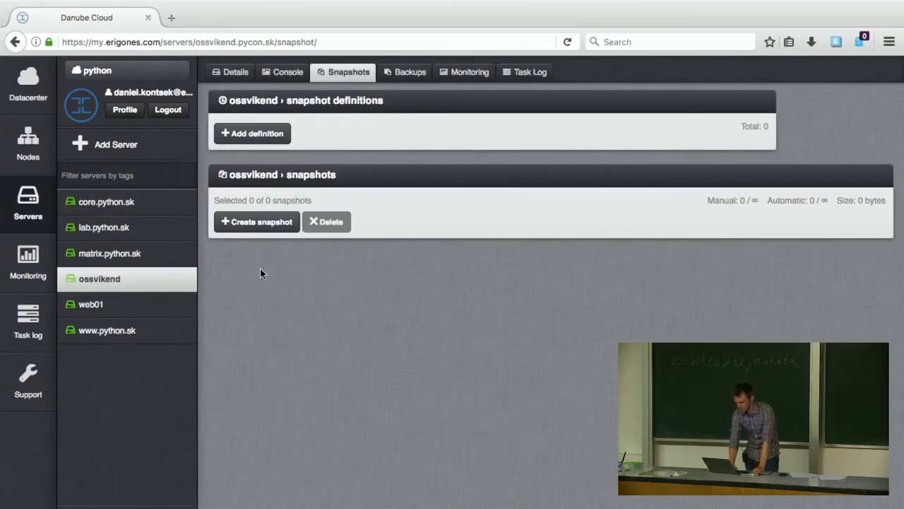
pyautogui.click(286, 222)
pyautogui.write('ts')
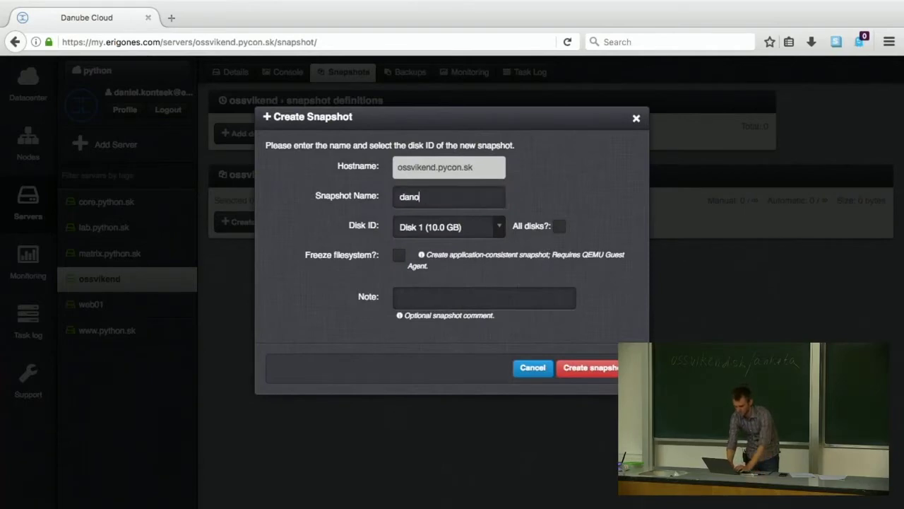
pyautogui.write('st')
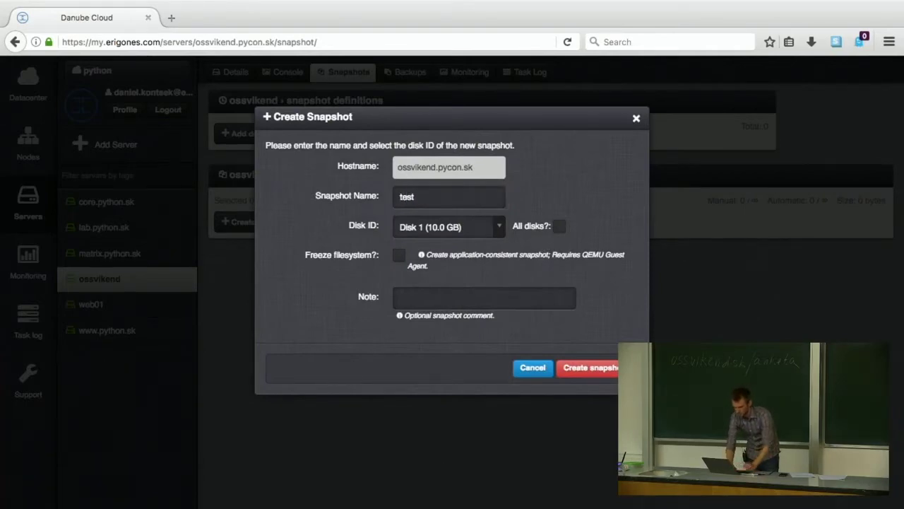
pyautogui.click(605, 367)
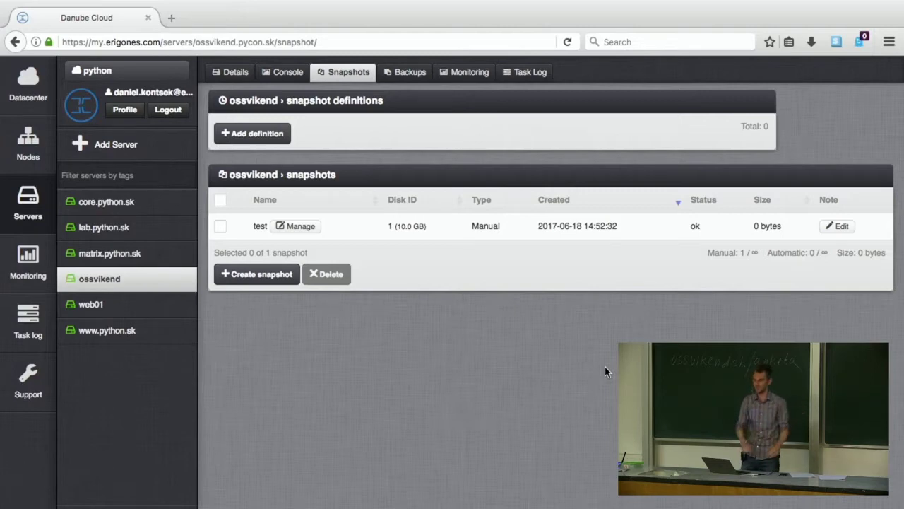
# - Inspect the form for scheduled snapshot definitions, cancel it, and view ossvikend's backups page
pyautogui.click(267, 136)
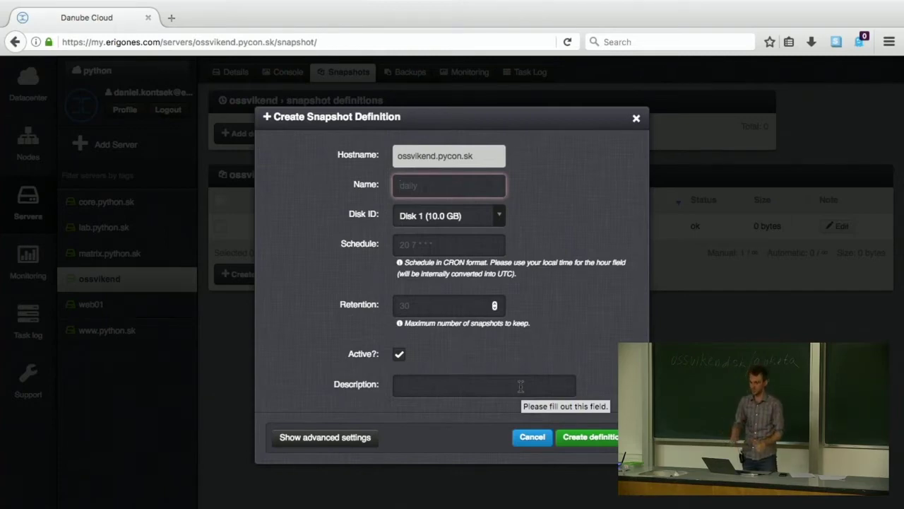
pyautogui.click(534, 436)
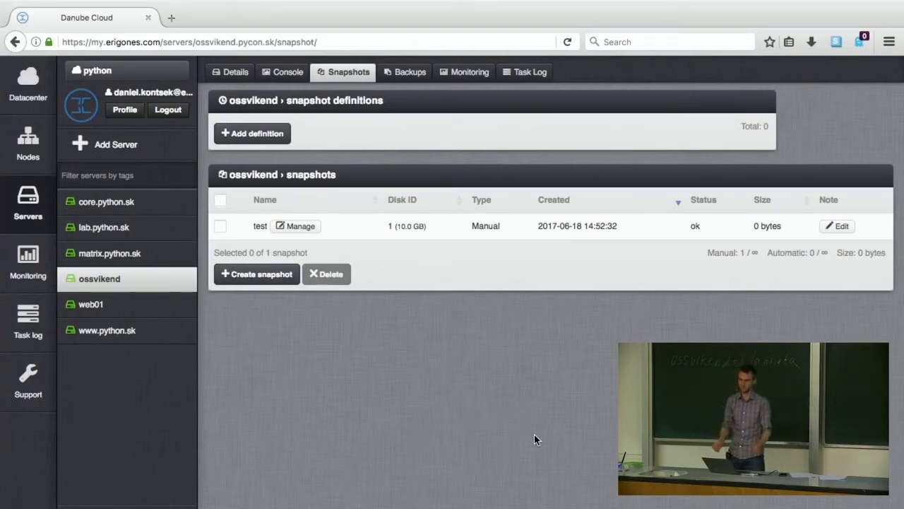
pyautogui.click(400, 78)
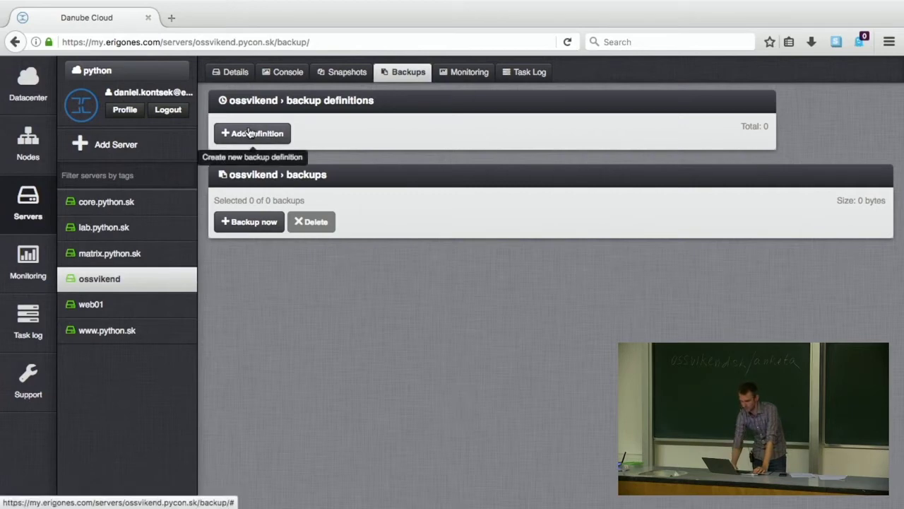
# - Examine ossvikend's CPU and network monitoring graphs
pyautogui.click(479, 81)
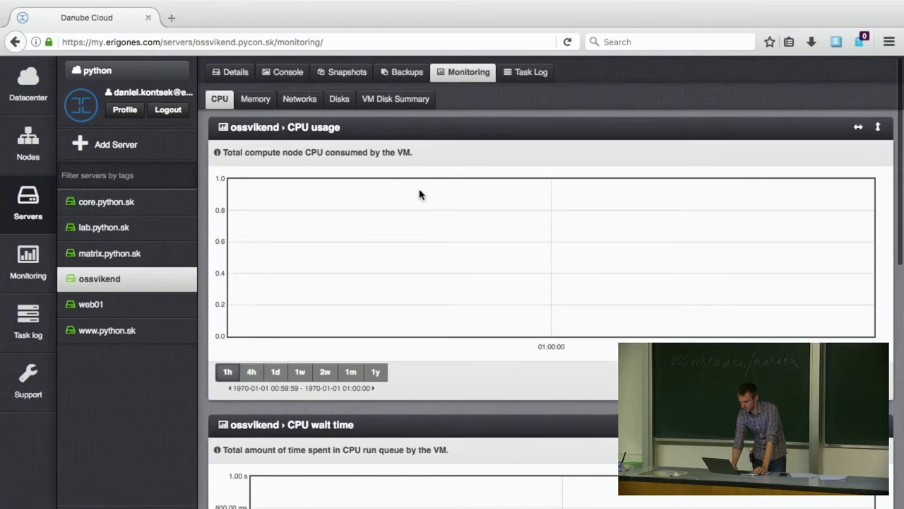
pyautogui.scroll(-10, 420, 193)
pyautogui.scroll(10, 420, 194)
pyautogui.click(298, 101)
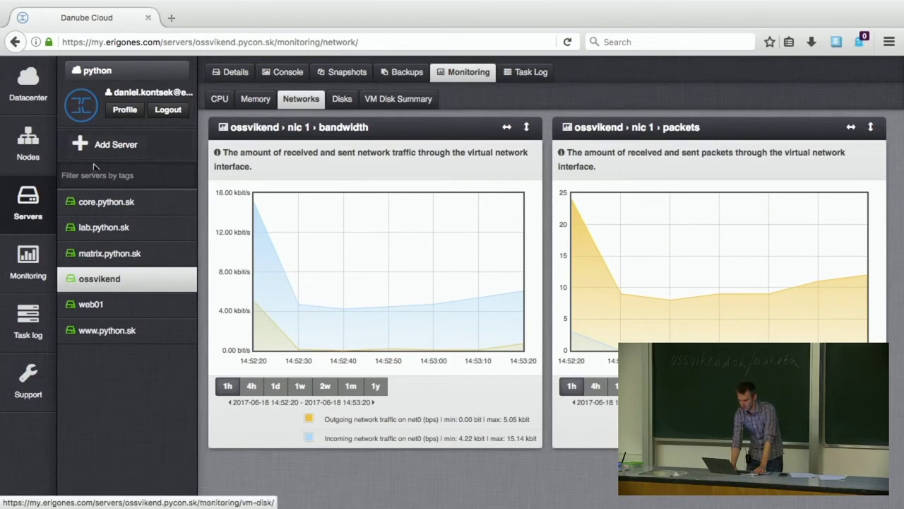
# - Review the list of virtual datacenters and the compute nodes attached to the python datacenter
pyautogui.click(42, 94)
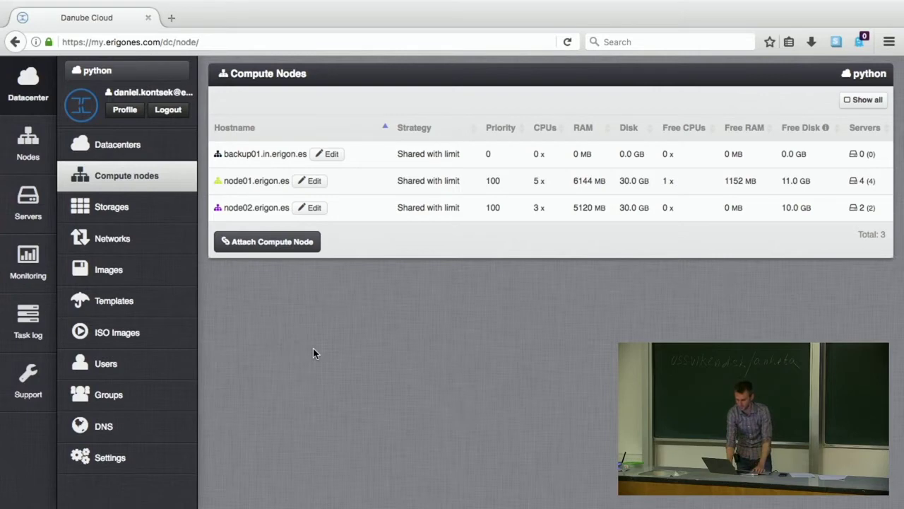
pyautogui.click(158, 151)
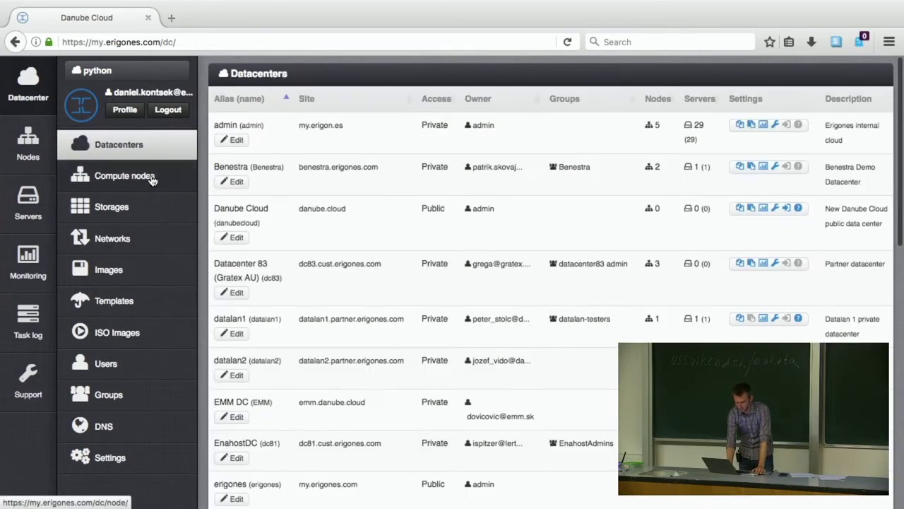
pyautogui.click(152, 176)
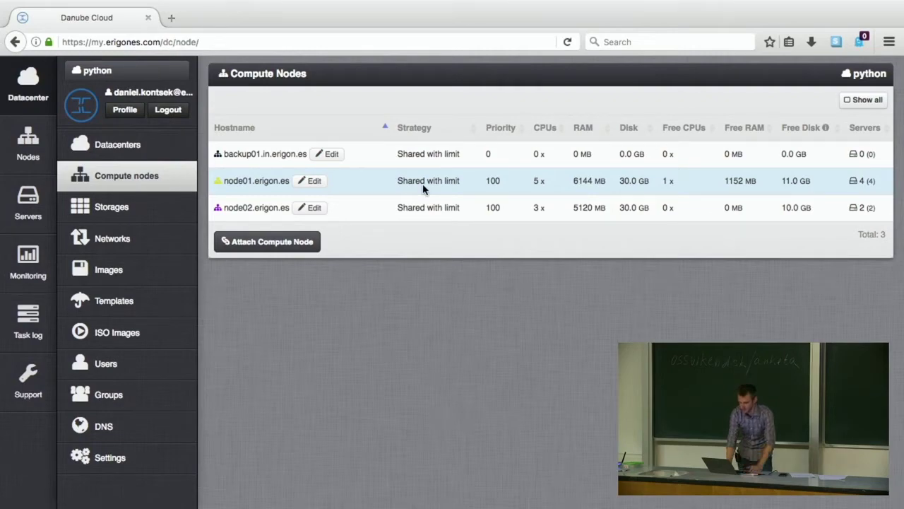
# - Try the Reserved resource strategy for compute node node01.erigon.es, review the available strategies, and cancel the update
pyautogui.click(311, 183)
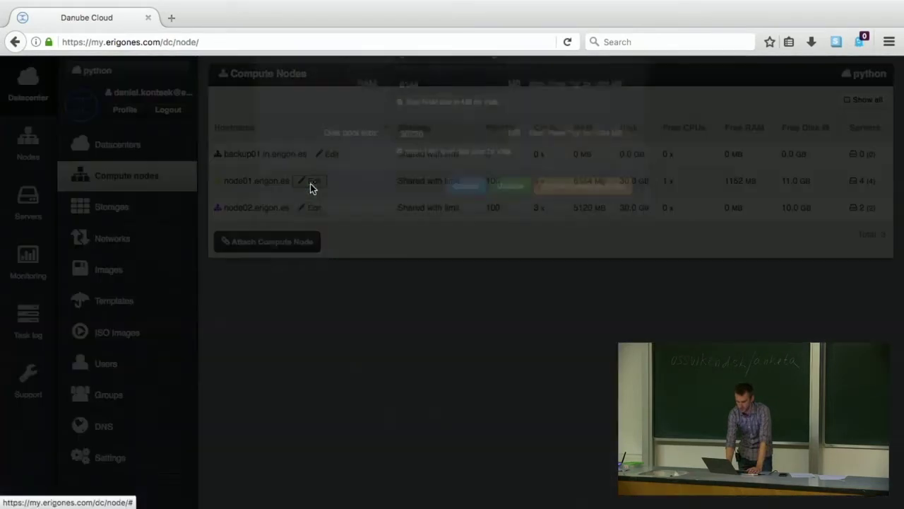
pyautogui.click(446, 215)
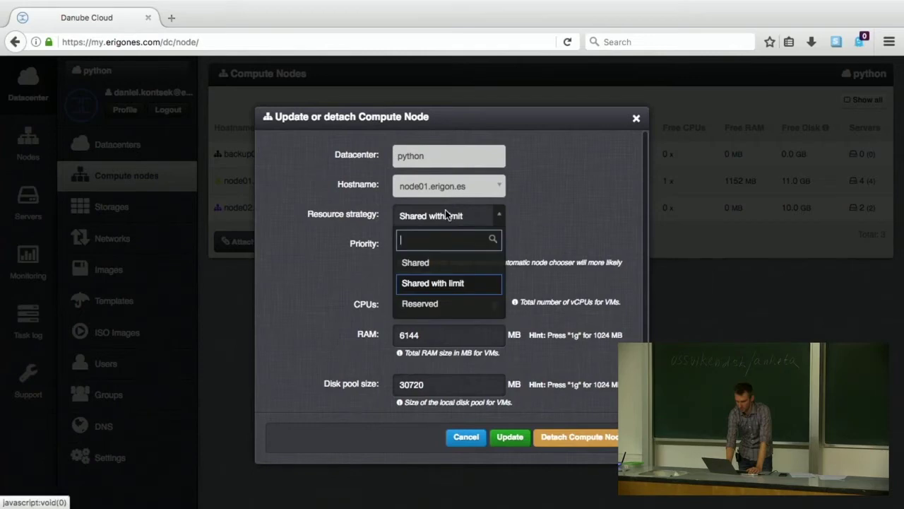
pyautogui.click(448, 305)
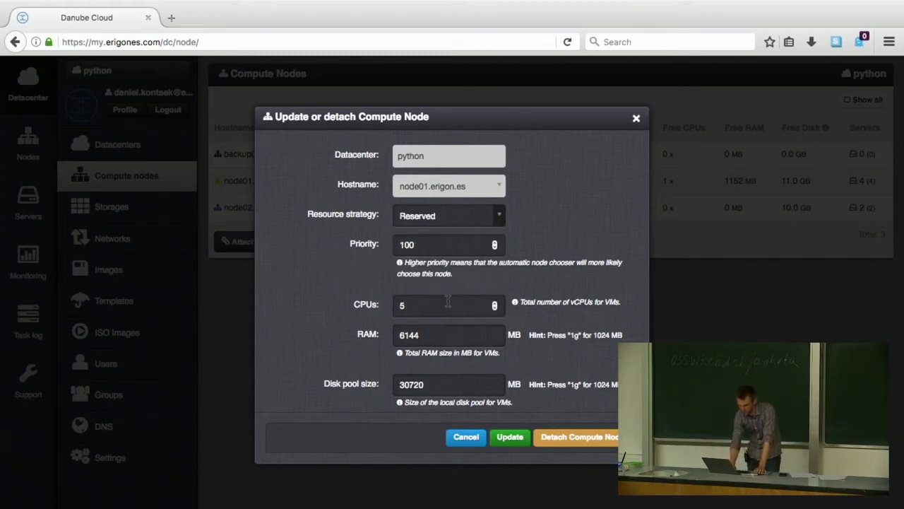
pyautogui.click(458, 212)
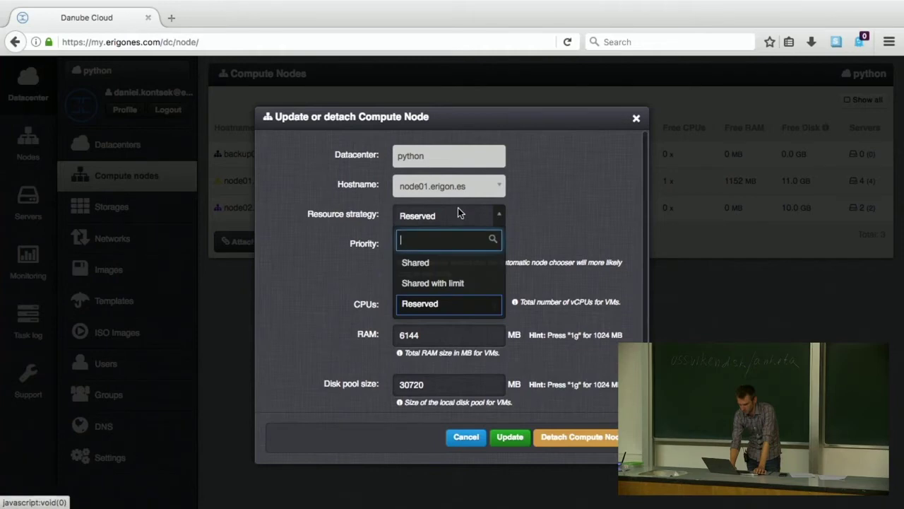
pyautogui.click(561, 215)
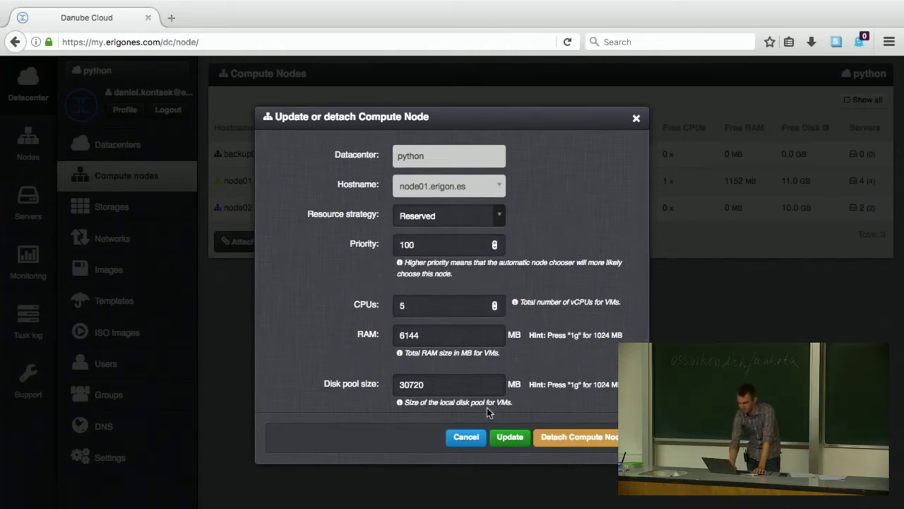
pyautogui.click(456, 444)
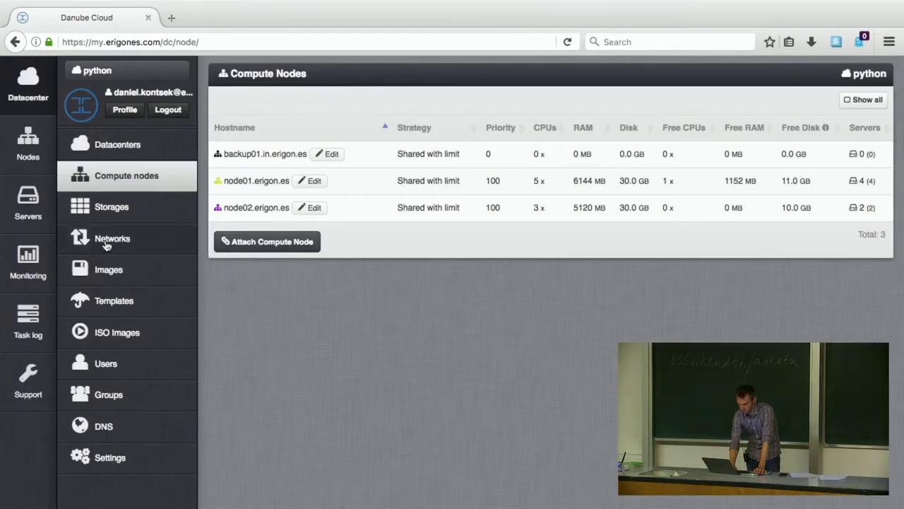
# - Review the python datacenter's storages and networks, including the IP addresses of the python-private network
pyautogui.click(127, 209)
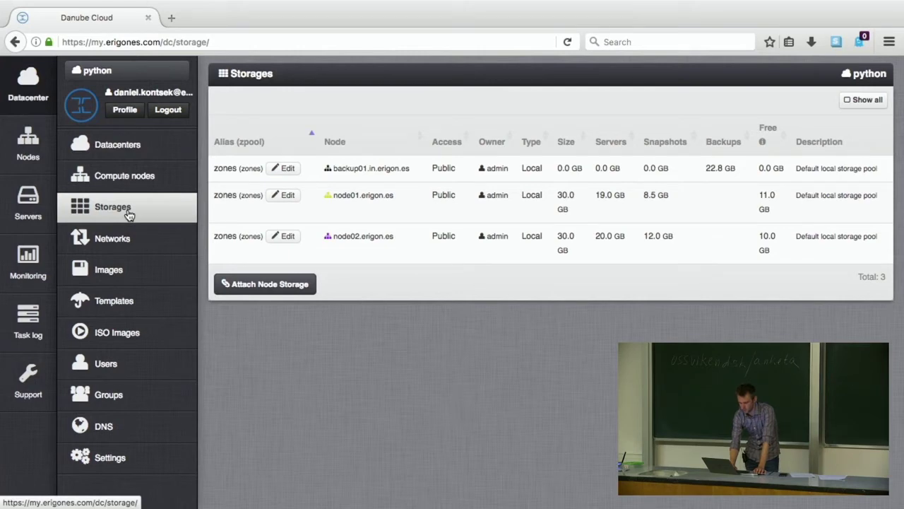
pyautogui.click(127, 240)
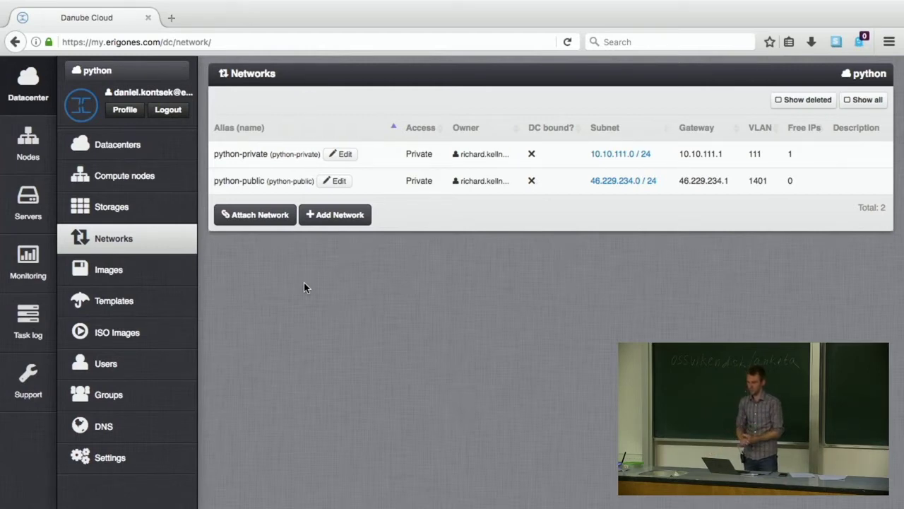
pyautogui.click(617, 157)
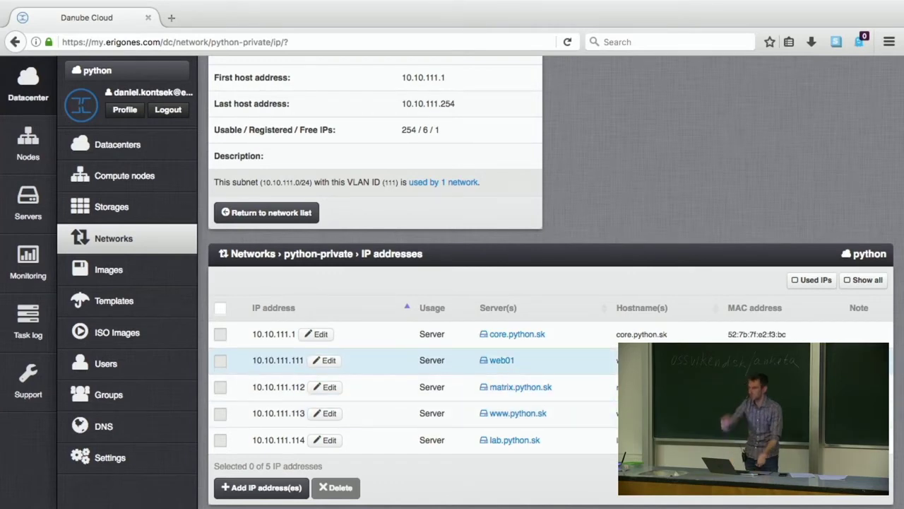
# - Look through the disk images available in the python datacenter
pyautogui.click(150, 268)
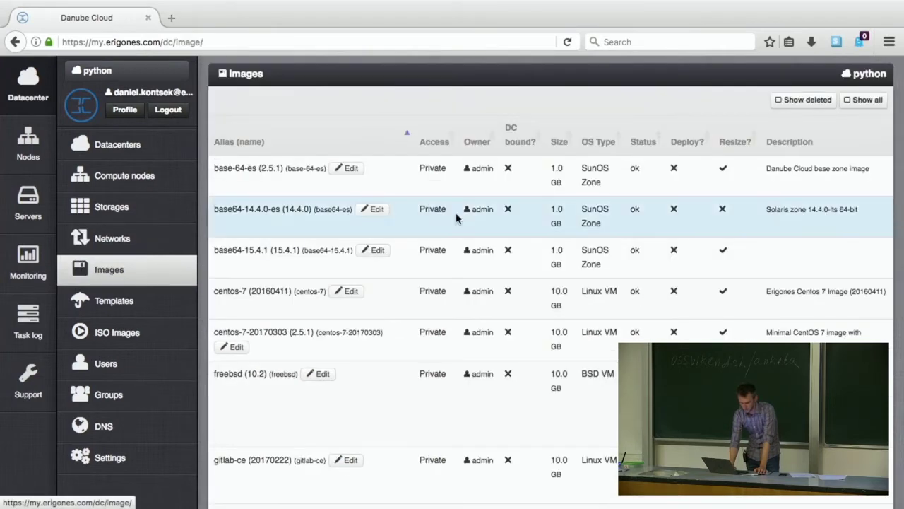
pyautogui.scroll(-2, 464, 212)
pyautogui.scroll(-5, 465, 212)
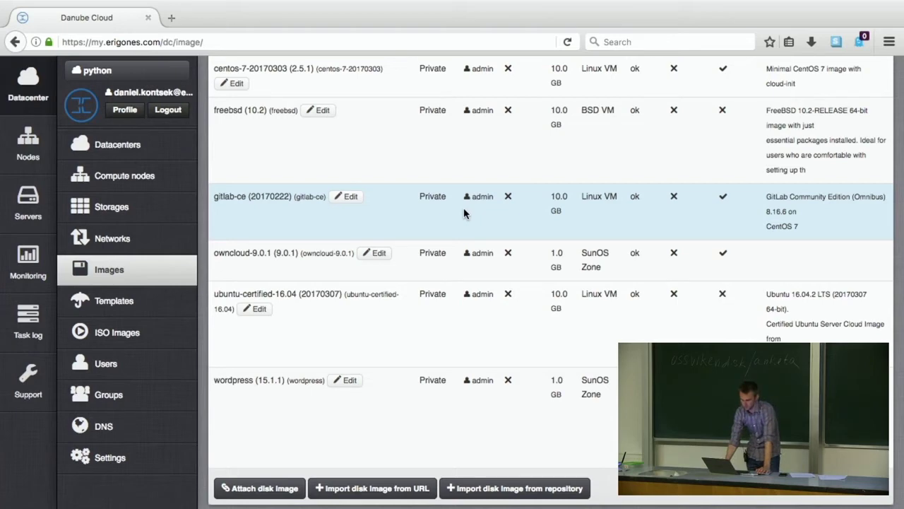
pyautogui.scroll(7, 465, 212)
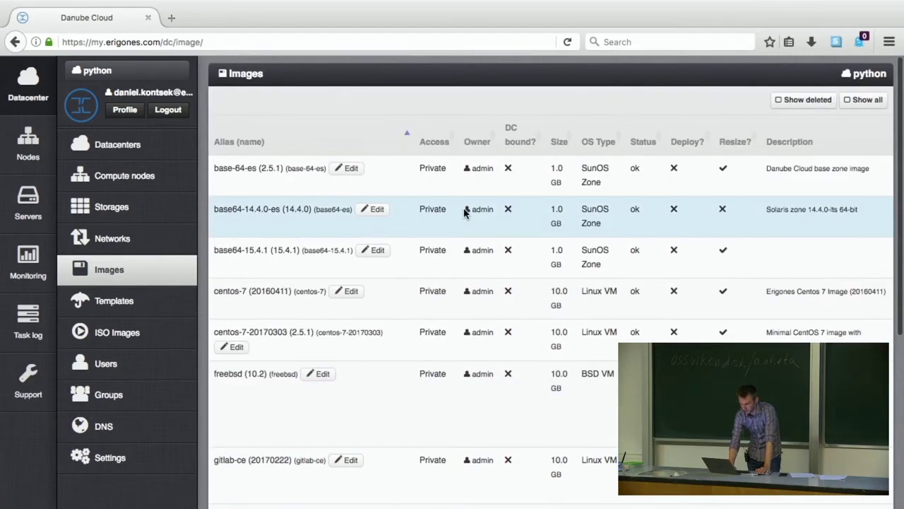
pyautogui.scroll(-7, 464, 212)
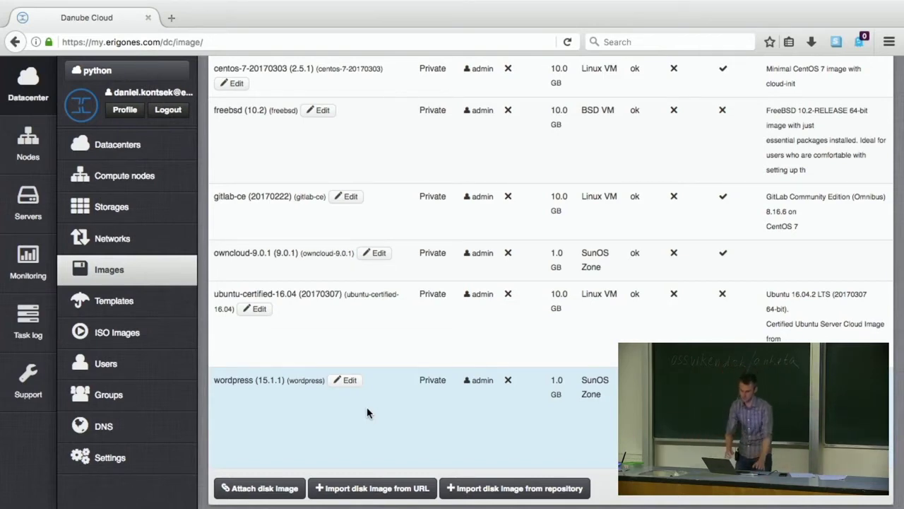
# - Browse the disk images offered for import from the danubecloud repository
pyautogui.click(527, 488)
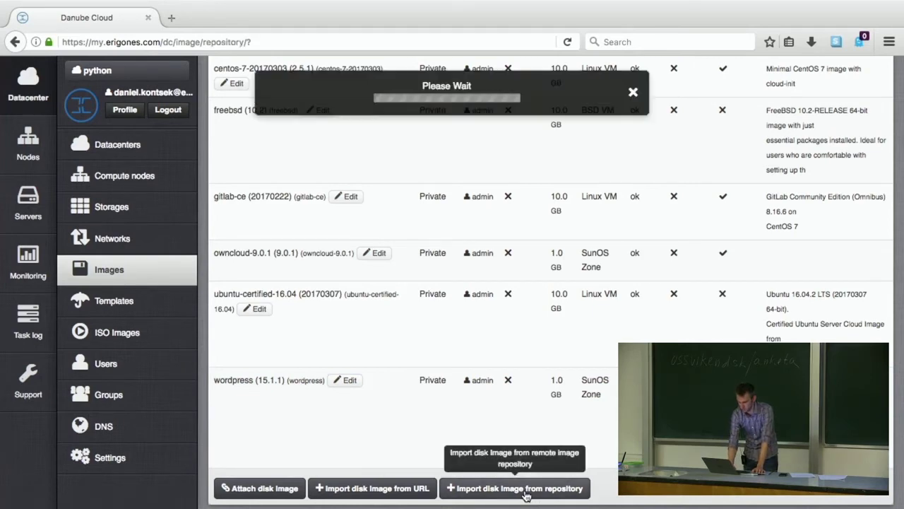
pyautogui.click(444, 105)
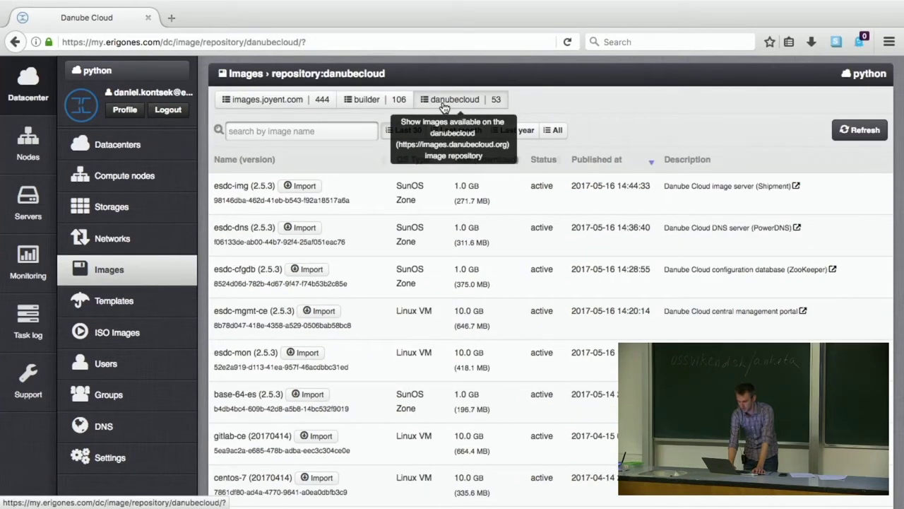
pyautogui.scroll(-5, 346, 297)
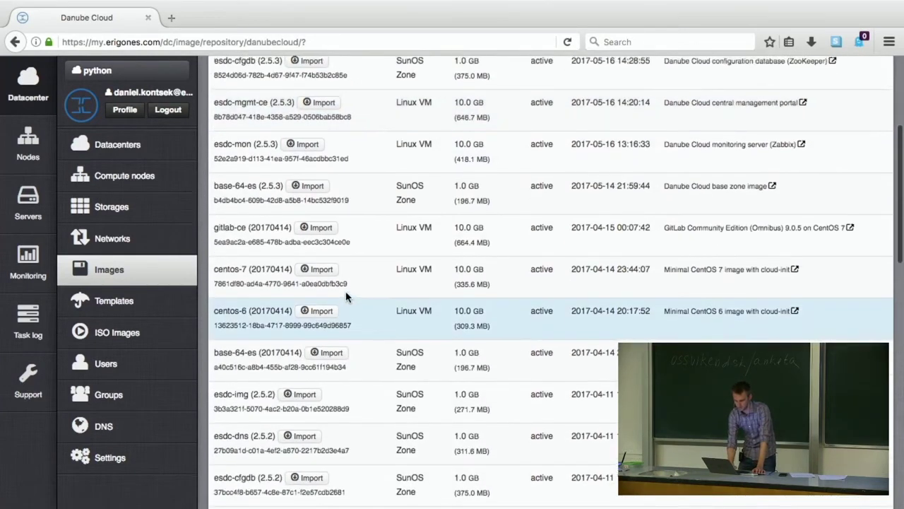
pyautogui.scroll(5, 346, 296)
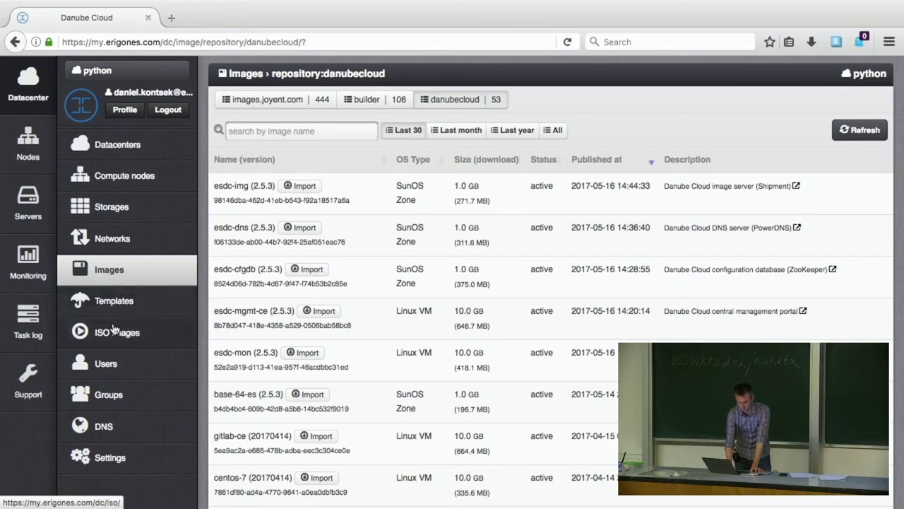
# - View the user accounts of the python datacenter
pyautogui.click(107, 363)
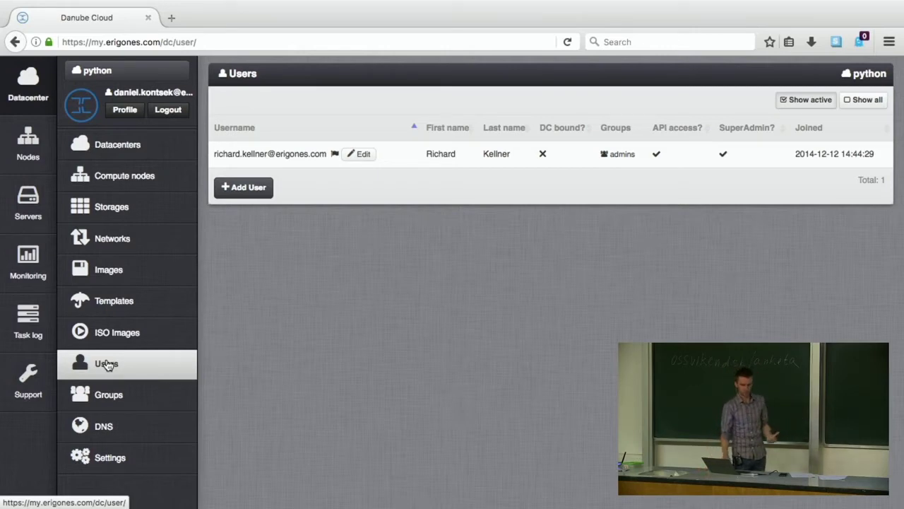
# - View the python datacenter's user groups and DNS domains, including the full list of records for pycon.sk
pyautogui.click(117, 405)
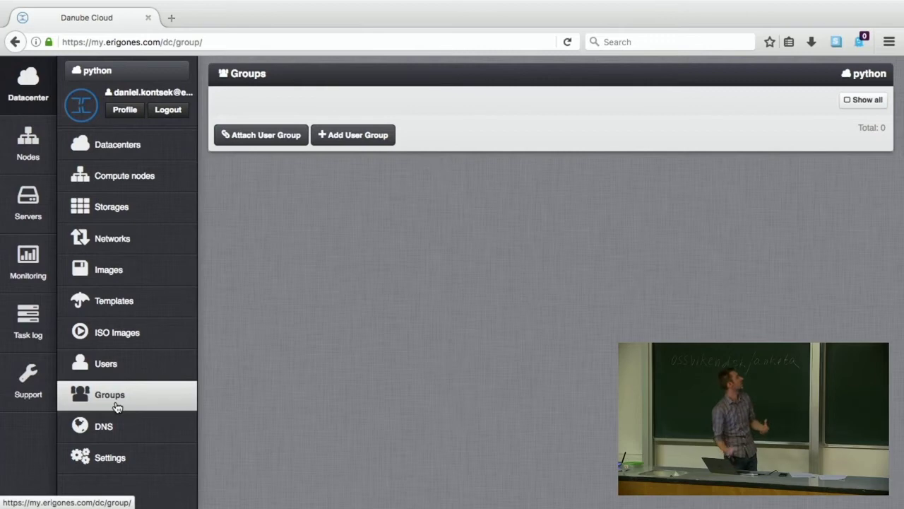
pyautogui.click(146, 429)
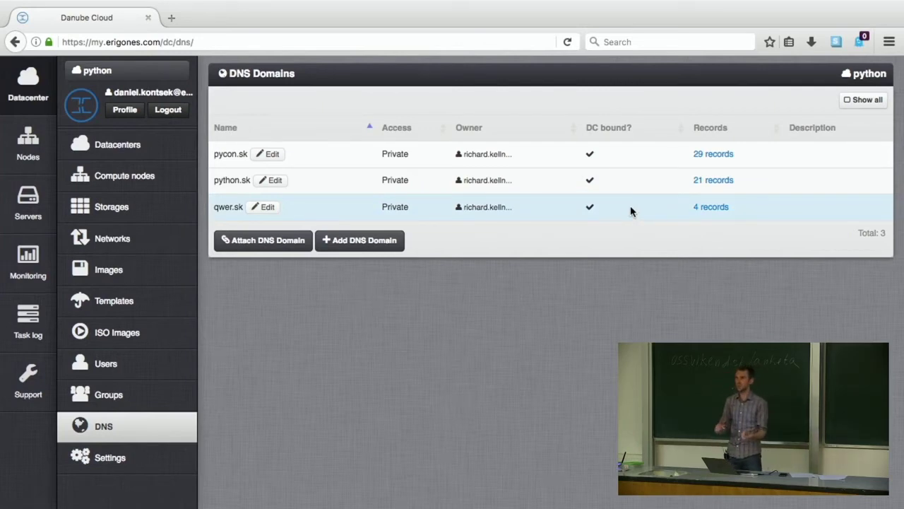
pyautogui.click(699, 154)
pyautogui.scroll(-10, 331, 306)
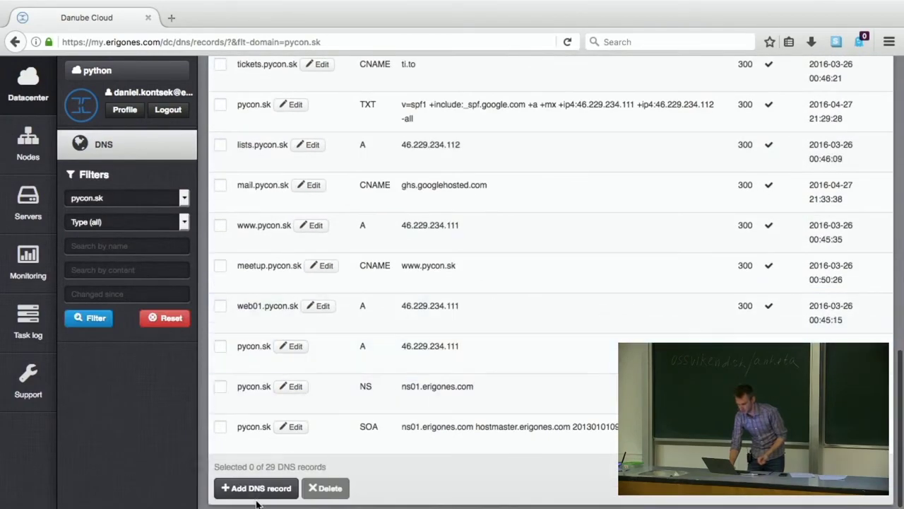
# - Look at the form for adding a DNS record to pycon.sk and leave it without adding one
pyautogui.click(258, 487)
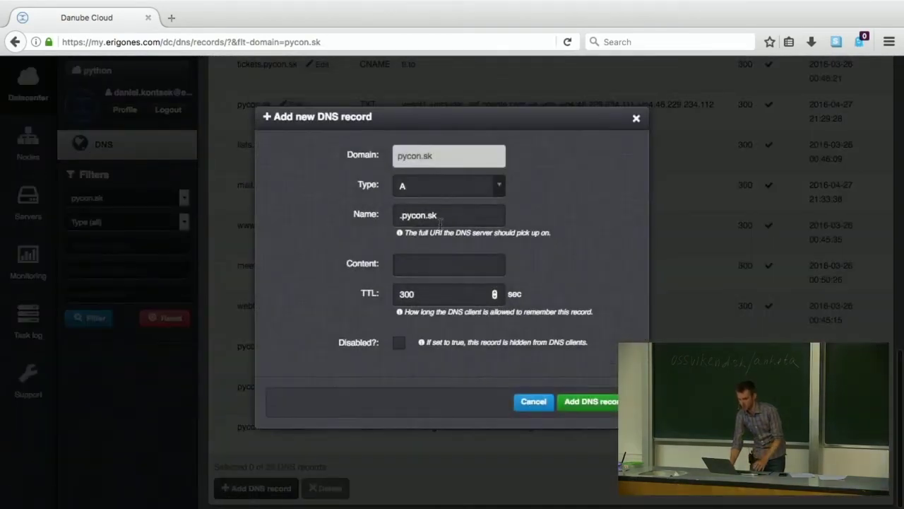
pyautogui.click(462, 194)
pyautogui.click(648, 263)
pyautogui.click(542, 397)
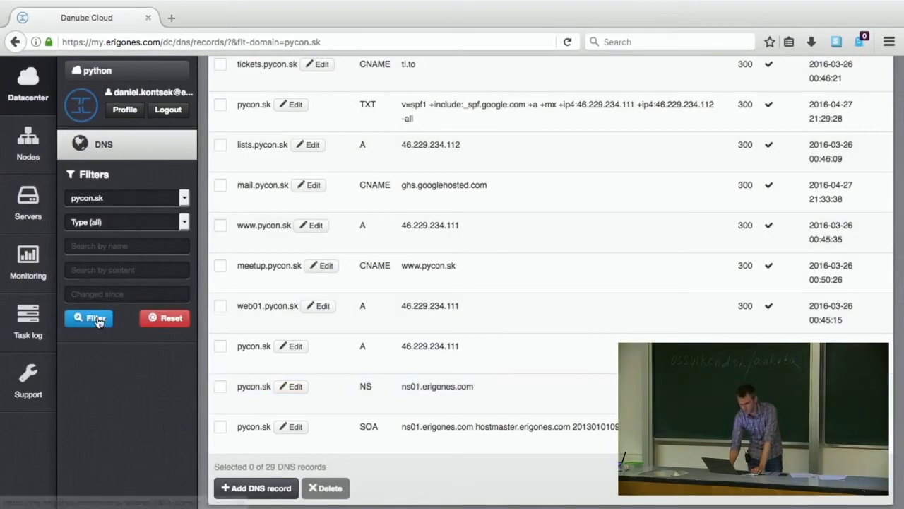
# - Check the task log, and review the hardware details, network interfaces and disk pools of compute node node01.erigon.es
pyautogui.click(31, 329)
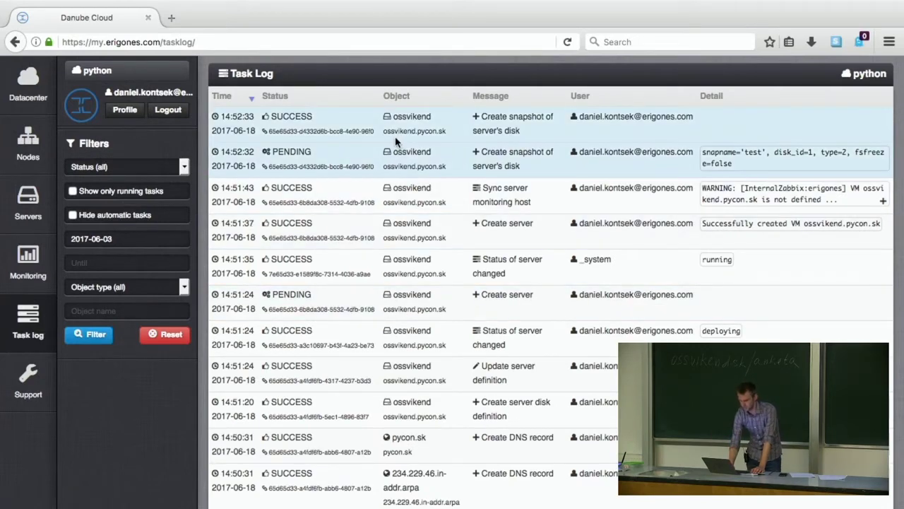
pyautogui.click(29, 142)
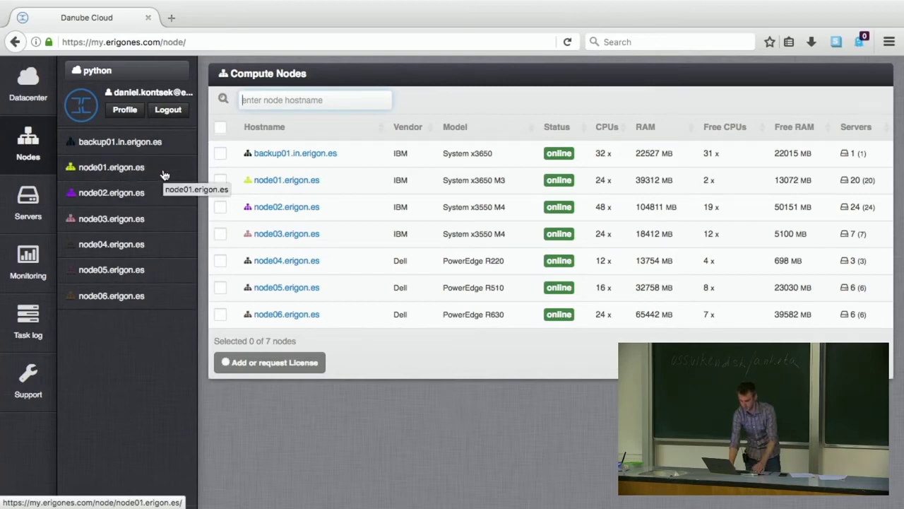
pyautogui.click(164, 175)
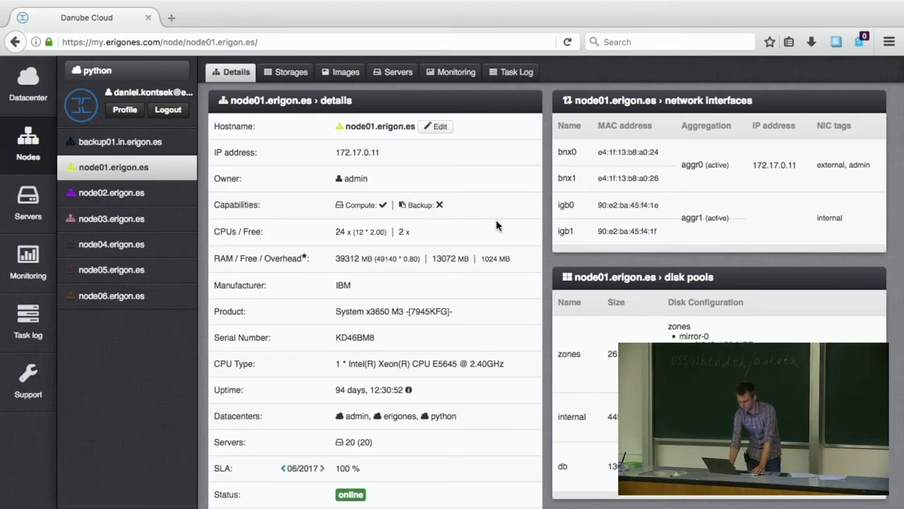
pyautogui.scroll(-3, 497, 225)
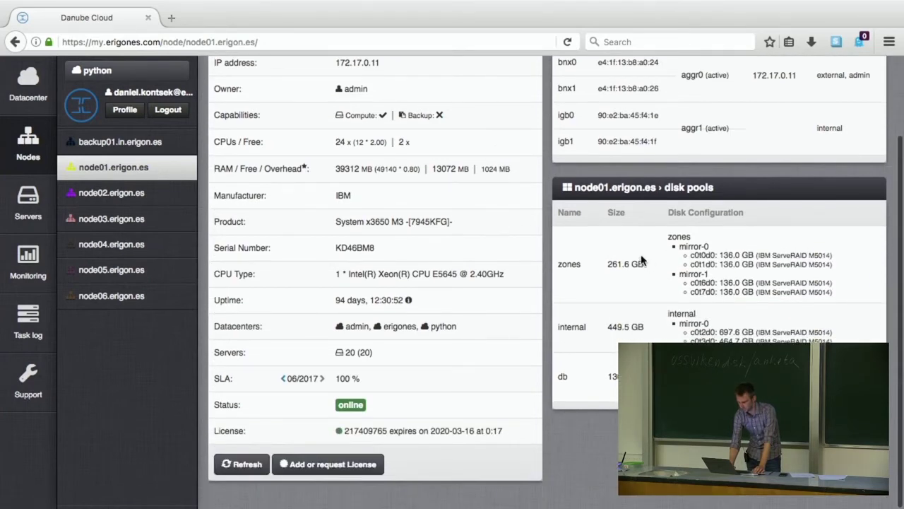
pyautogui.moveTo(654, 258); pyautogui.dragTo(699, 338)
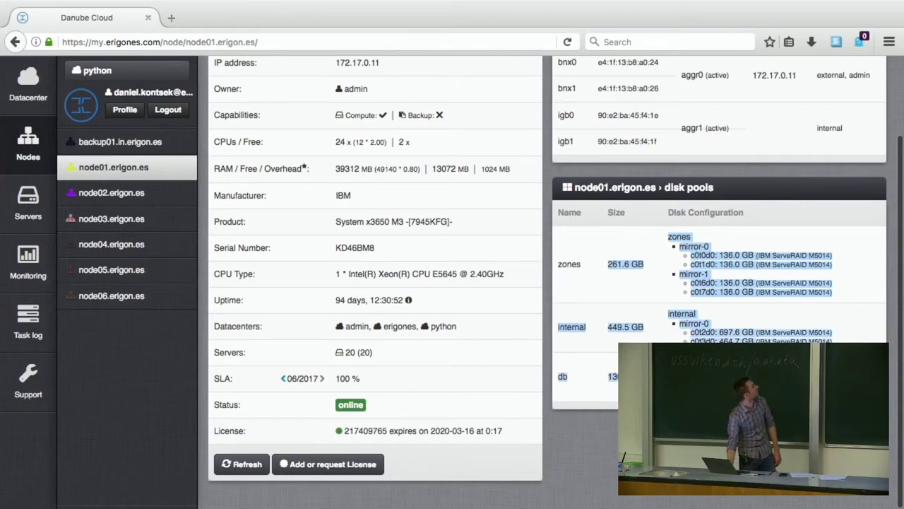
pyautogui.click(674, 186)
pyautogui.scroll(3, 658, 264)
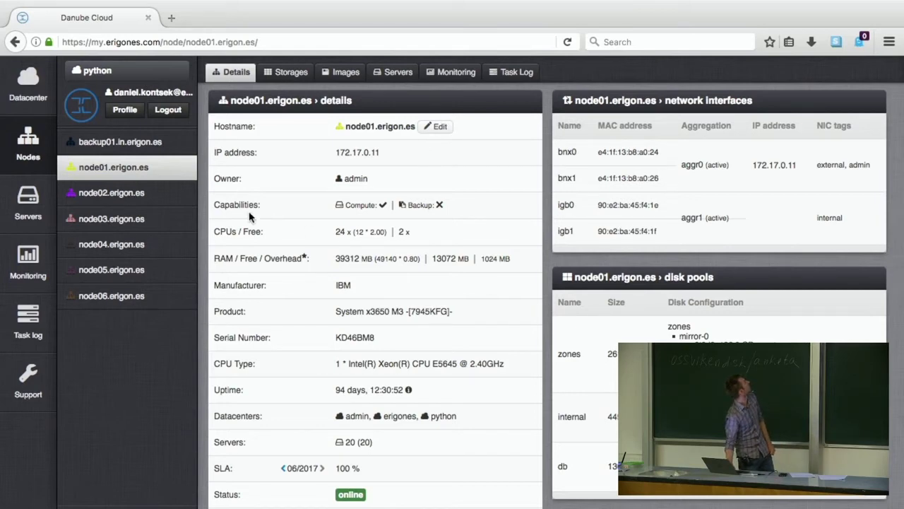
# - Review the python datacenter's settings from modules through server, network and DNS defaults to the MON_ZABBIX_SERVER address under monitoring
pyautogui.click(37, 80)
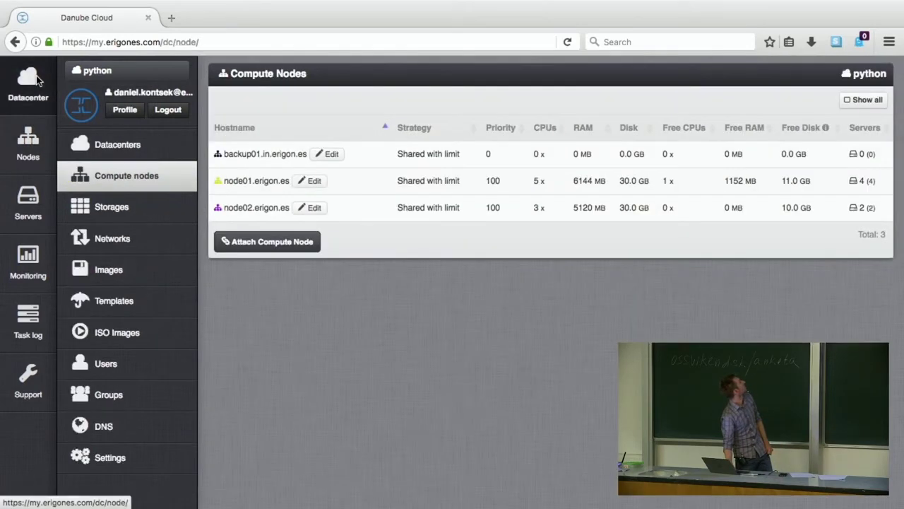
pyautogui.click(94, 471)
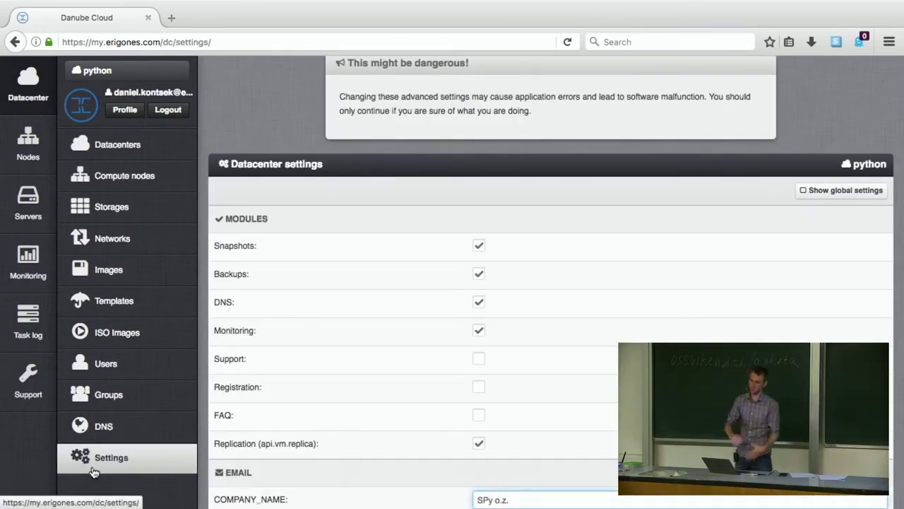
pyautogui.scroll(-20, 601, 307)
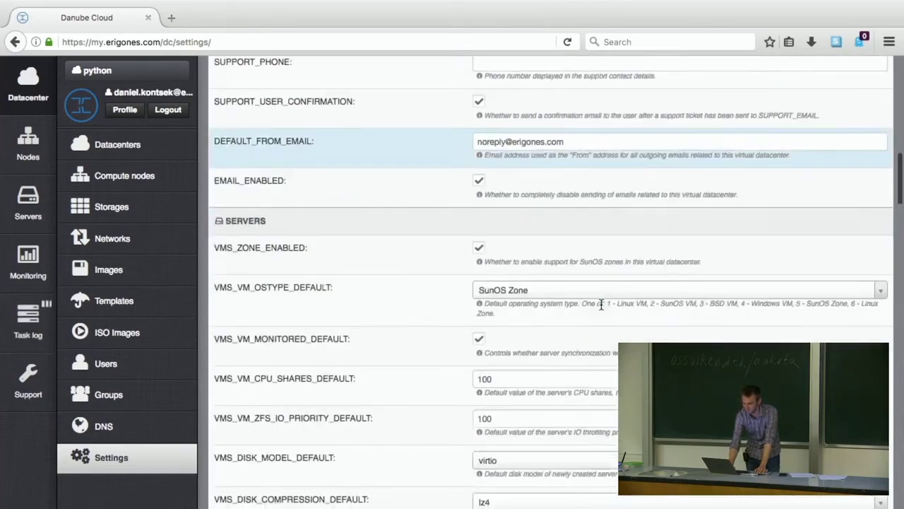
pyautogui.scroll(-12, 601, 304)
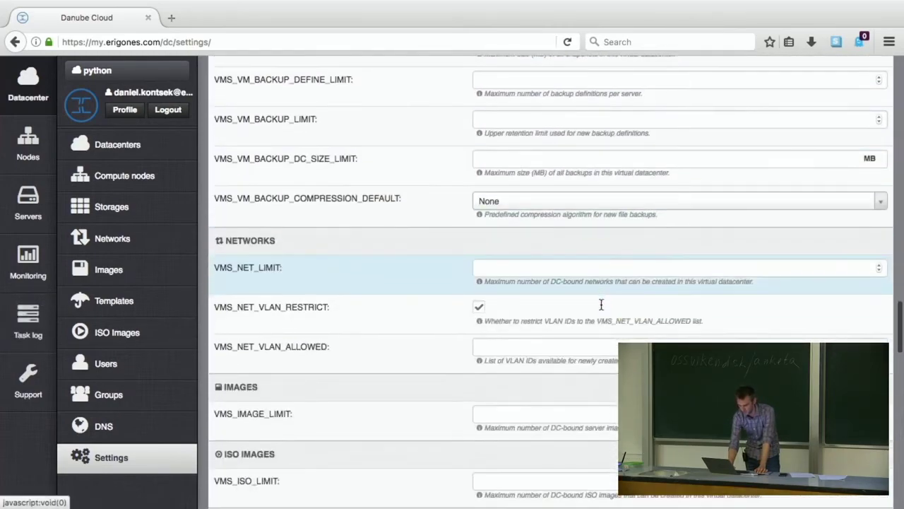
pyautogui.scroll(-5, 602, 304)
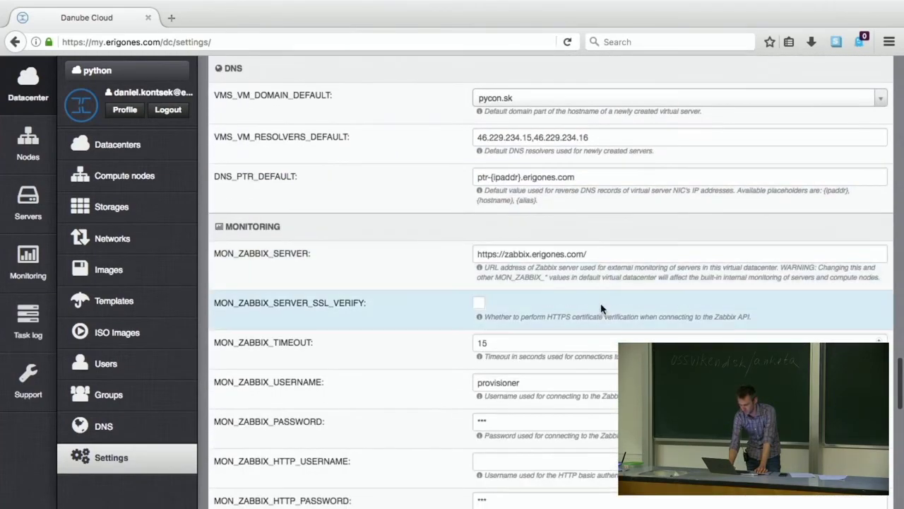
pyautogui.tripleClick(518, 255)
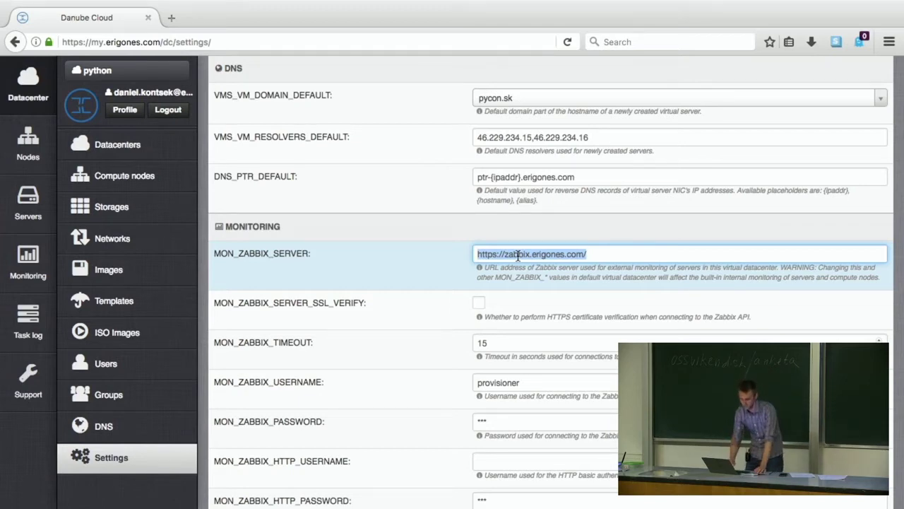
# - Switch to Terminal, end the SSH session on ossvikend and its local shell, and advance the presentation from the demo slide
pyautogui.press('super+Tab')
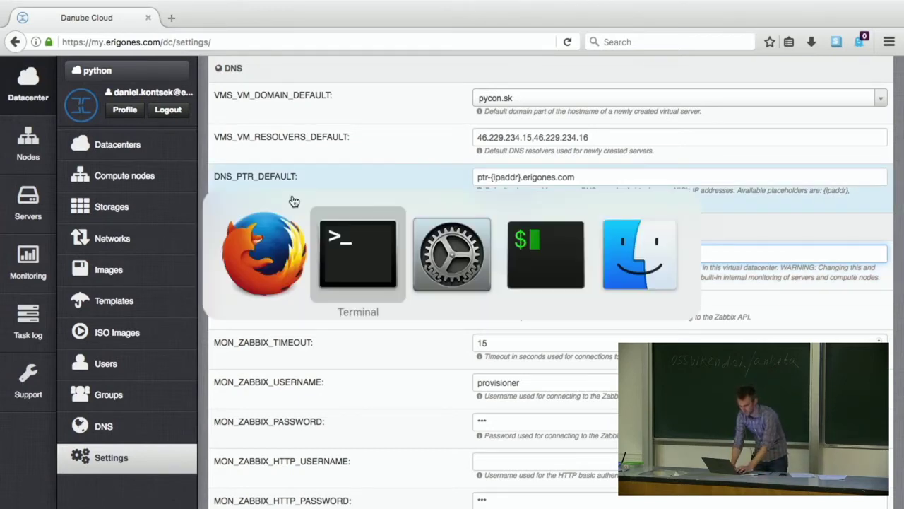
pyautogui.hotkey('ctrl', 'c')
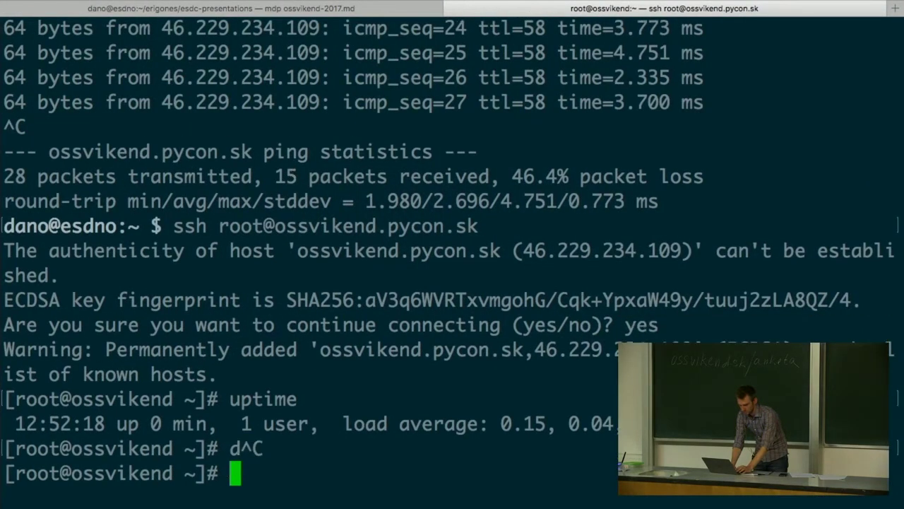
pyautogui.hotkey('ctrl', 'd')
pyautogui.hotkey('ctrl', 'd')
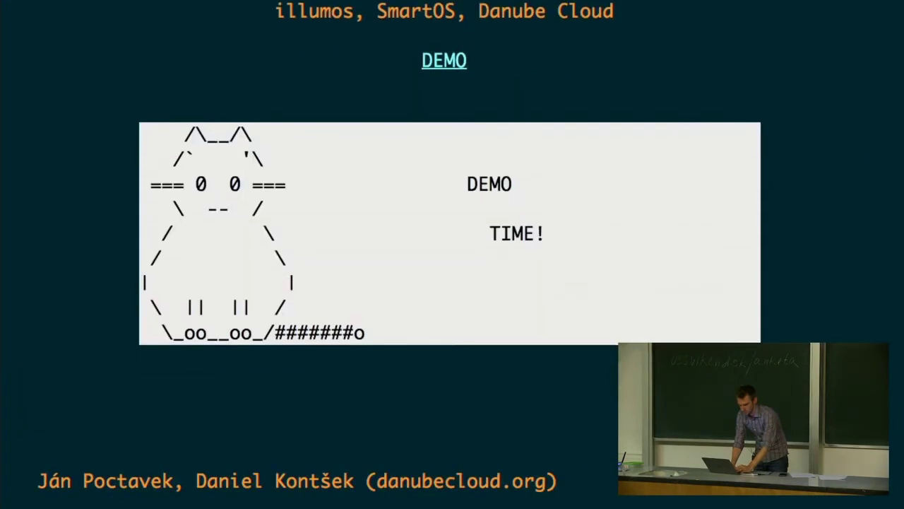
pyautogui.press('Right')
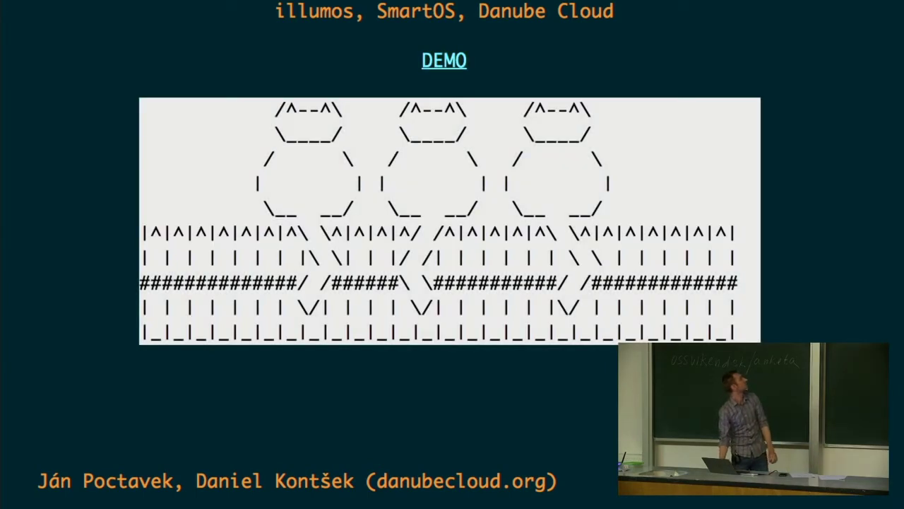
pyautogui.press('Right')
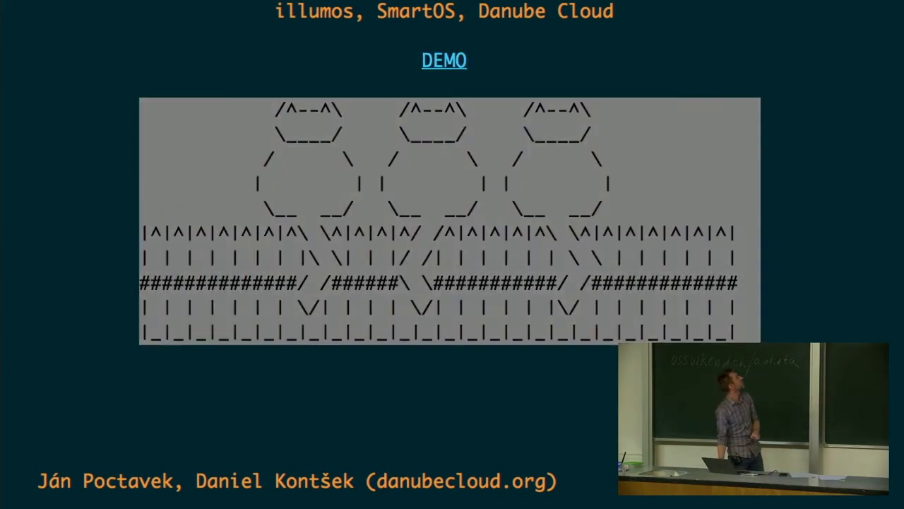